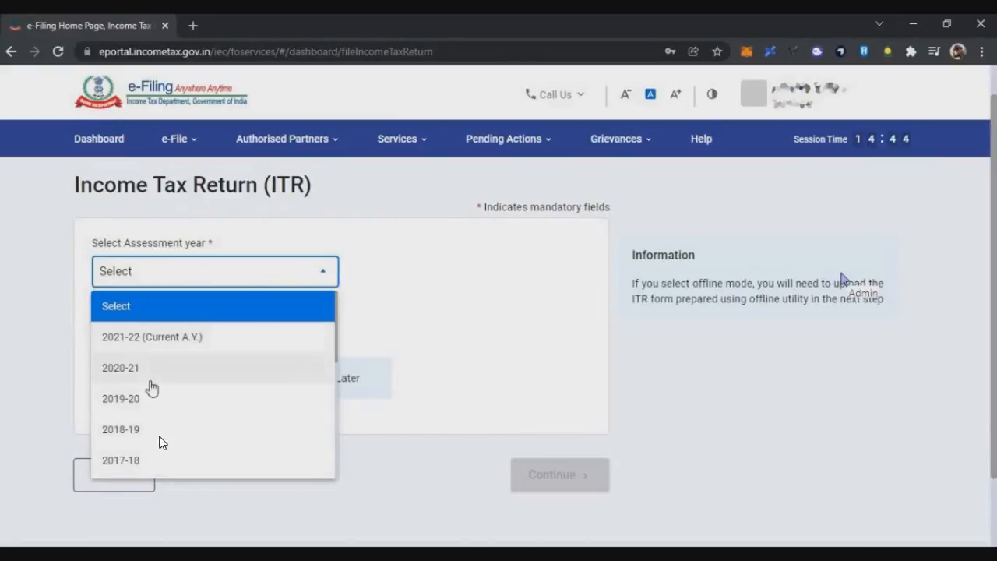
# Step: Choose assessment year 2021-22 (Current A.Y.) with the Online mode of filing and continue with the return
pyautogui.click(196, 337)
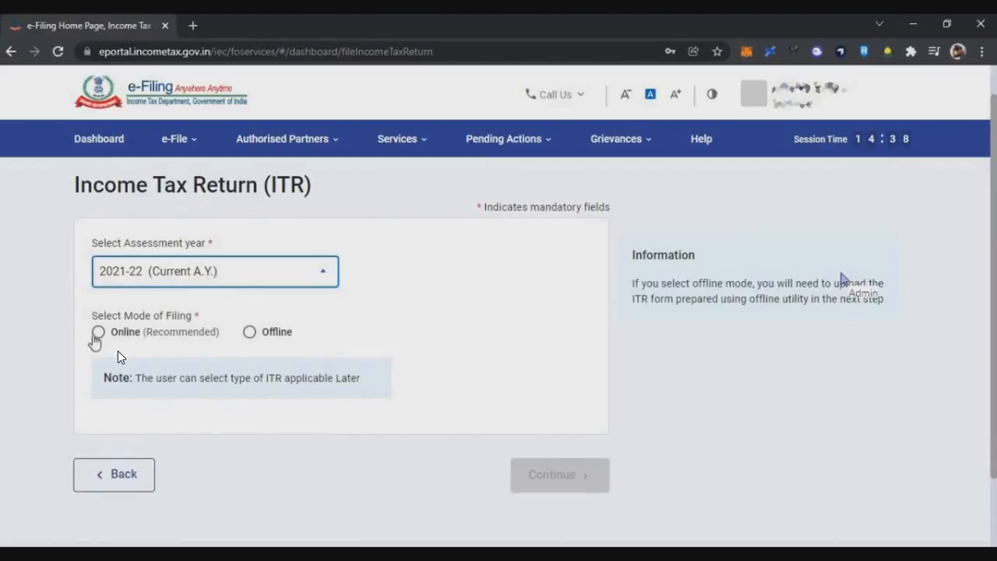
pyautogui.click(98, 333)
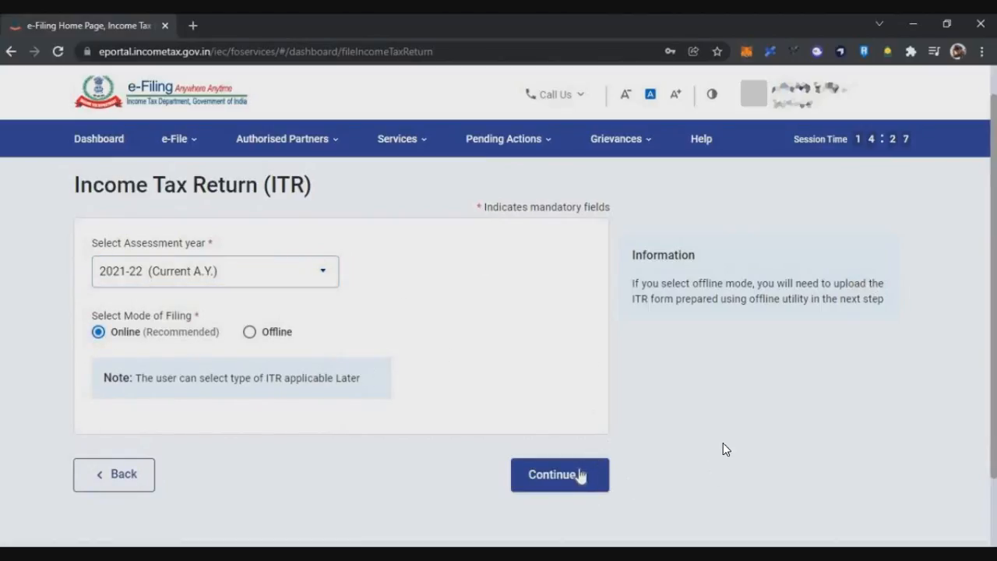
pyautogui.click(576, 475)
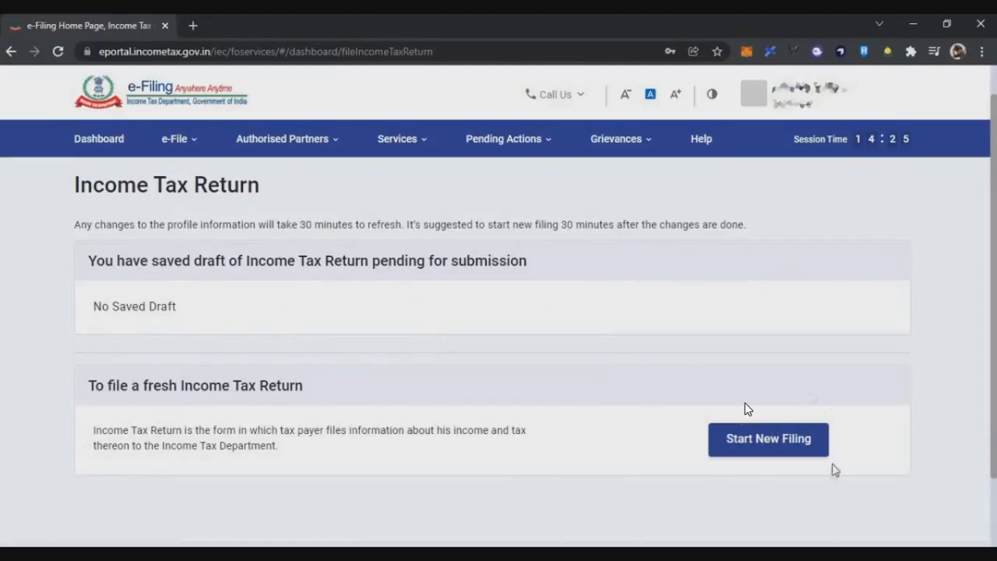
# Step: Start a new income tax return filing and continue with the Individual status
pyautogui.scroll(-1, 491, 309)
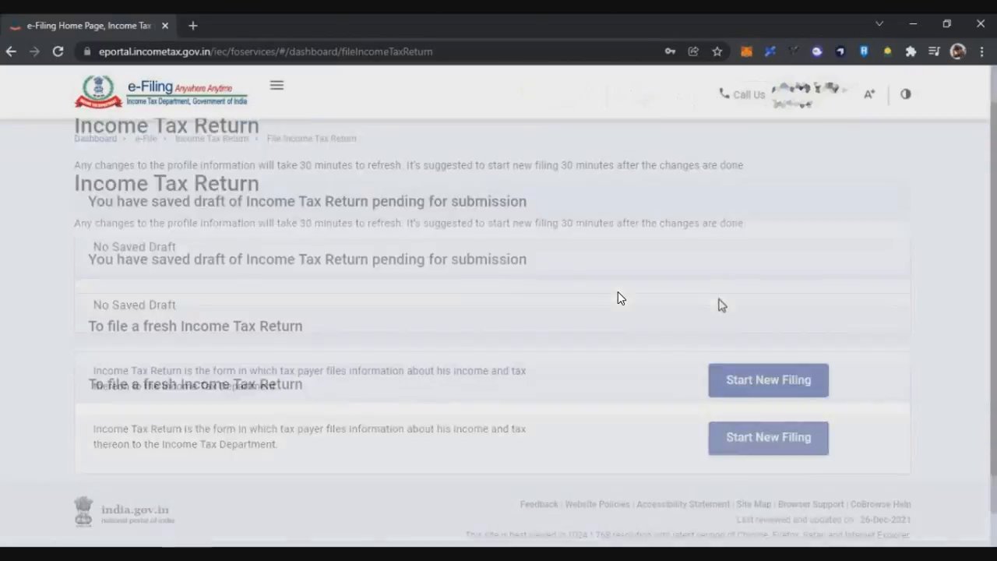
pyautogui.scroll(2, 491, 310)
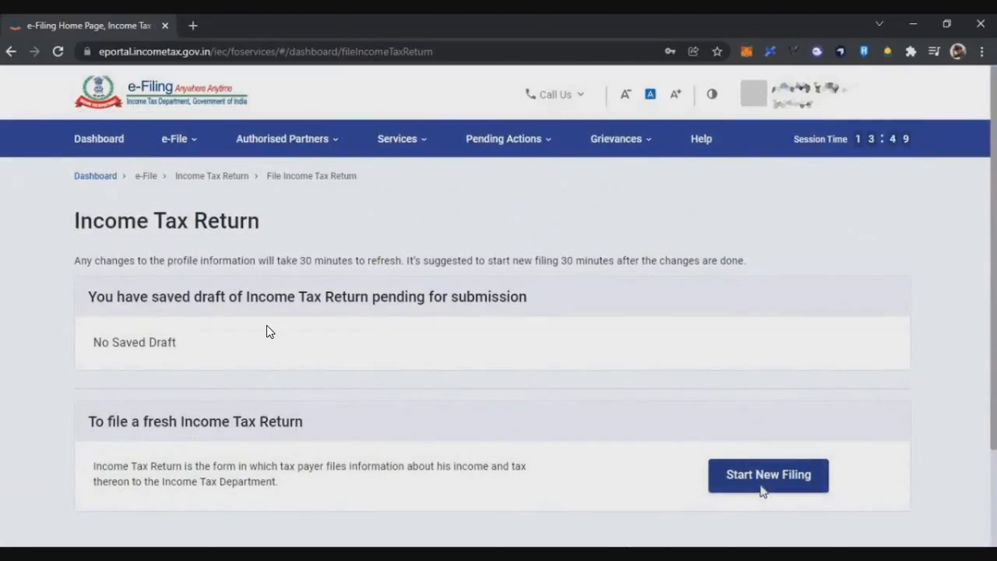
pyautogui.click(765, 479)
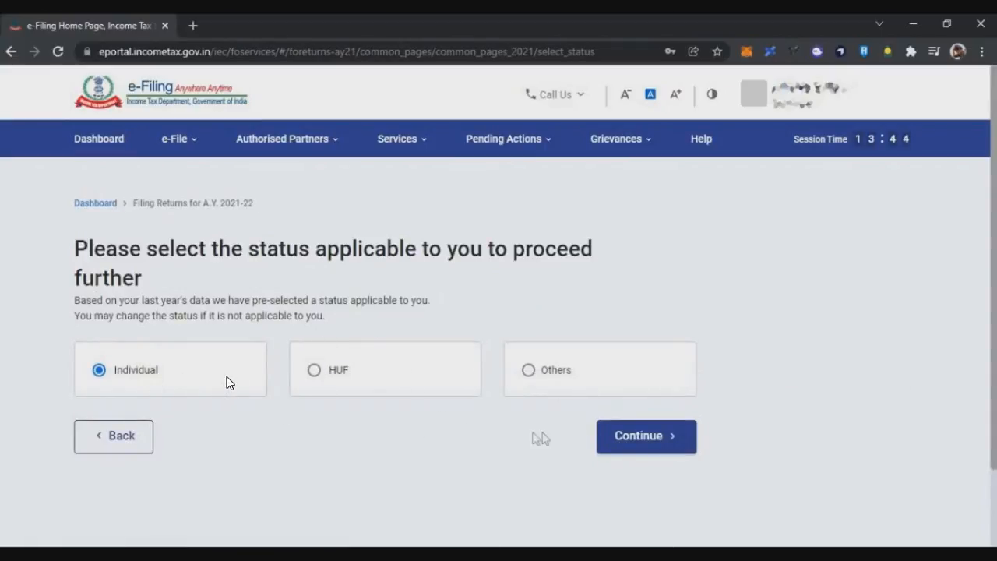
pyautogui.click(645, 437)
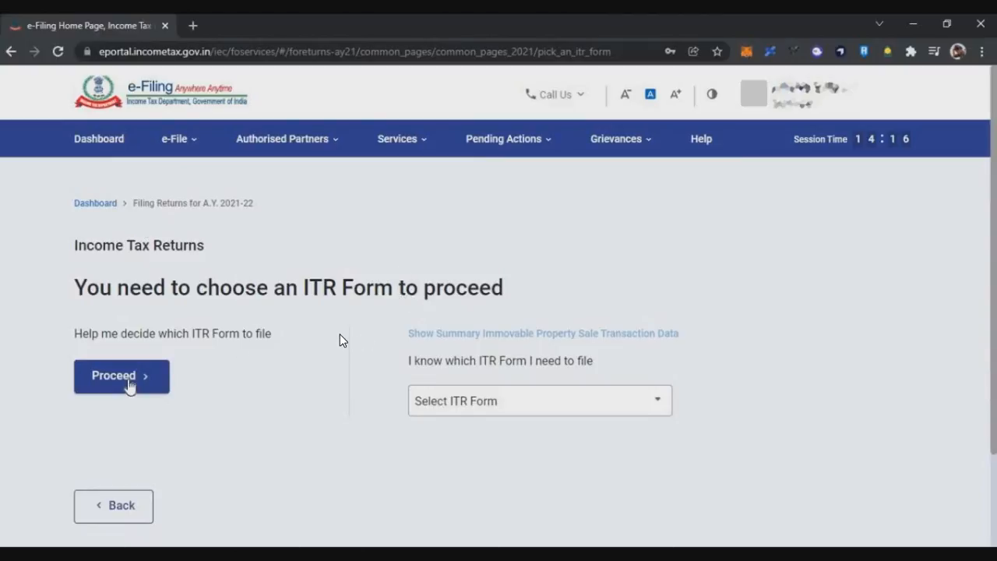
# Step: Request help deciding which ITR form to file and accept the general disclaimer
pyautogui.click(127, 381)
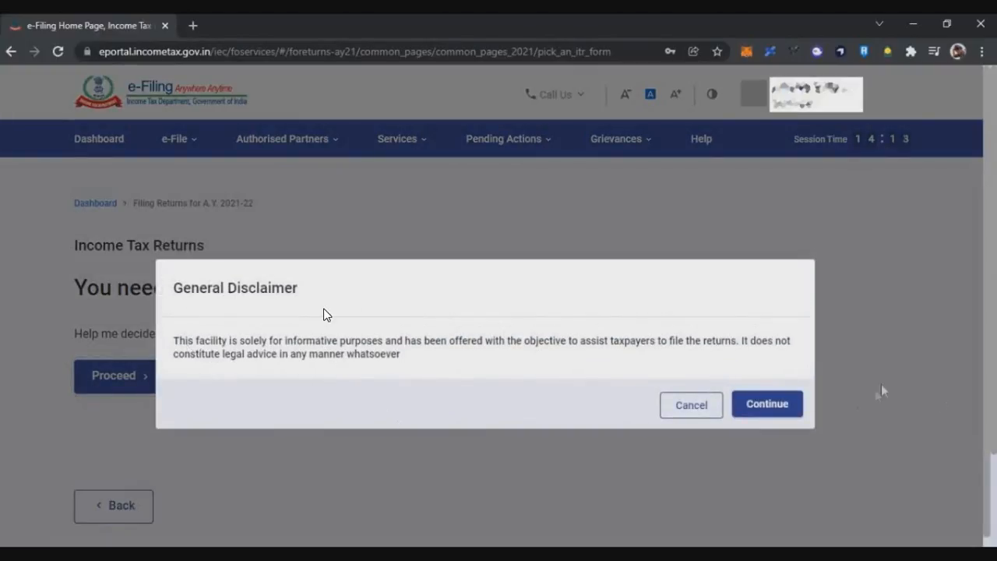
pyautogui.click(767, 404)
# Step: Read through the qualifying conditions listed for the ITR-1 form
pyautogui.scroll(-1, 325, 273)
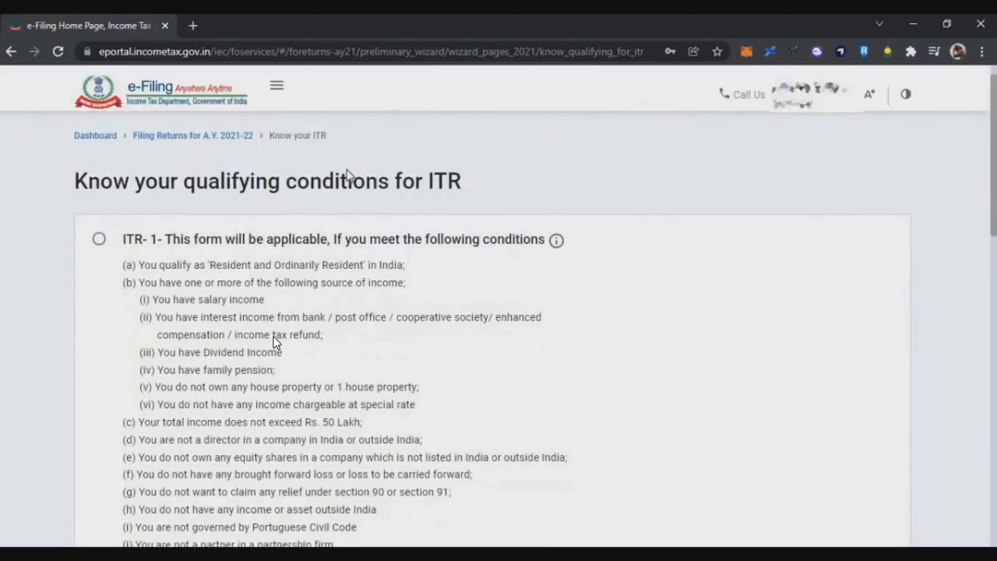
pyautogui.moveTo(74, 182); pyautogui.dragTo(366, 182)
pyautogui.click(315, 205)
pyautogui.moveTo(135, 241); pyautogui.dragTo(345, 243)
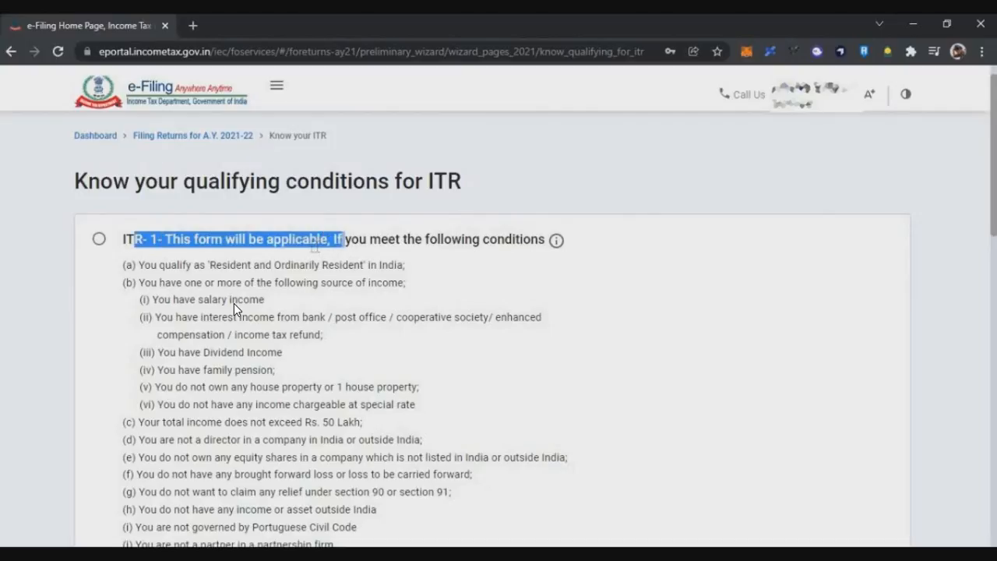
pyautogui.click(315, 246)
pyautogui.scroll(-3, 311, 249)
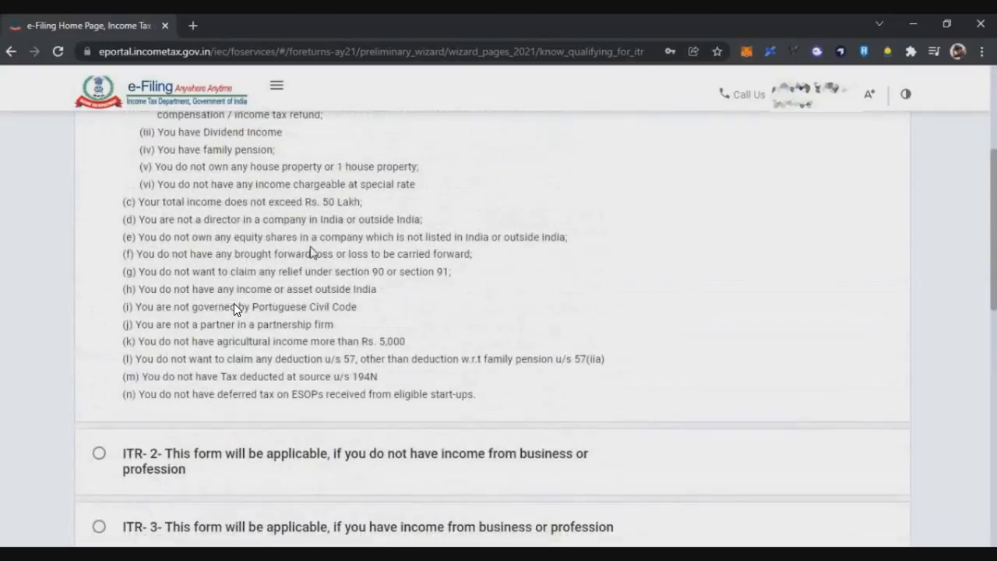
pyautogui.scroll(2, 179, 203)
pyautogui.moveTo(140, 191); pyautogui.dragTo(321, 312)
pyautogui.scroll(-4, 239, 299)
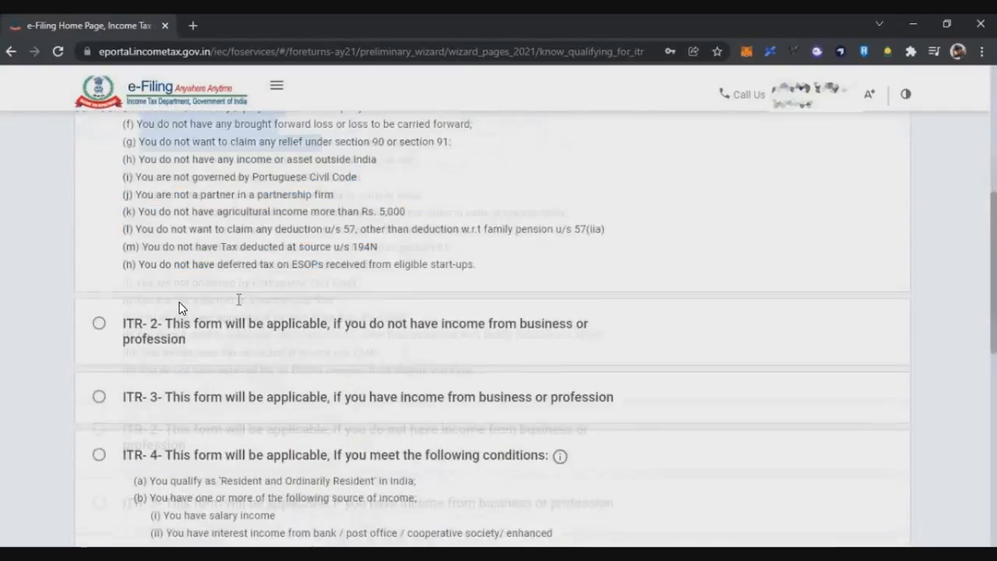
# Step: Select ITR-2 as the form for no business or professional income, compare it with ITR-3 and ITR-4, and proceed with it
pyautogui.click(100, 308)
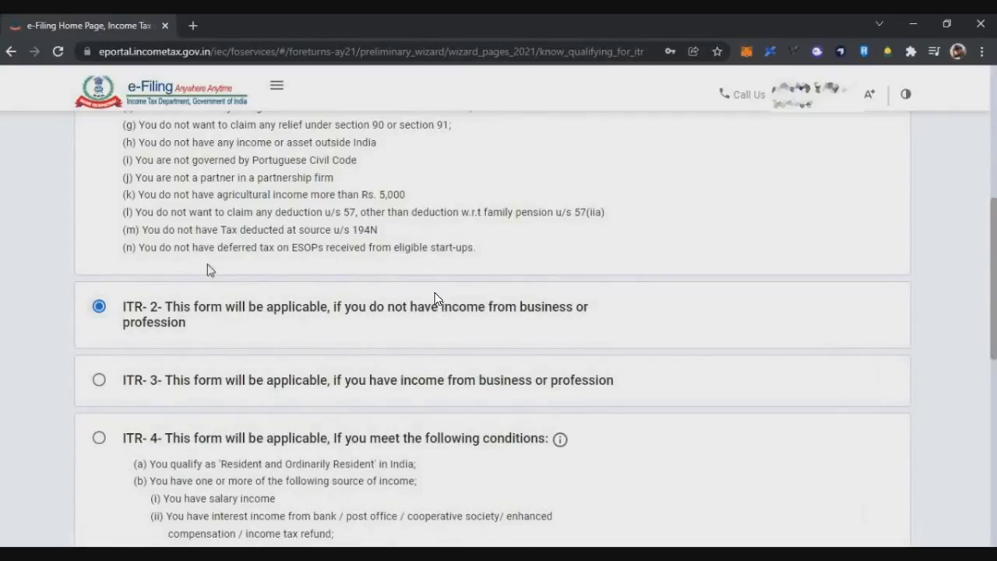
pyautogui.scroll(-1, 233, 264)
pyautogui.moveTo(328, 234); pyautogui.dragTo(572, 265)
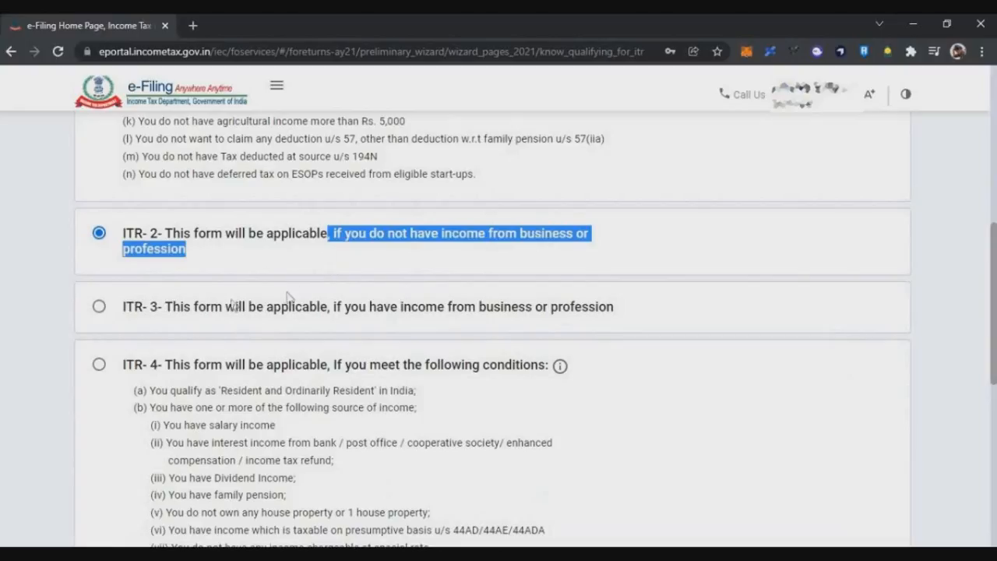
pyautogui.moveTo(672, 324); pyautogui.dragTo(164, 307)
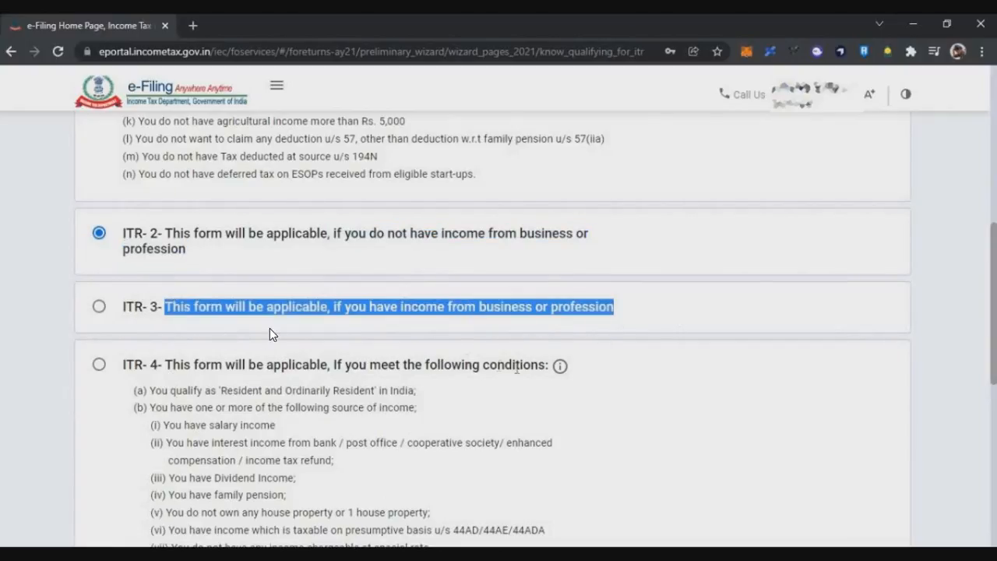
pyautogui.moveTo(172, 365); pyautogui.dragTo(515, 365)
pyautogui.scroll(-5, 332, 300)
pyautogui.scroll(4, 873, 423)
pyautogui.scroll(2, 663, 276)
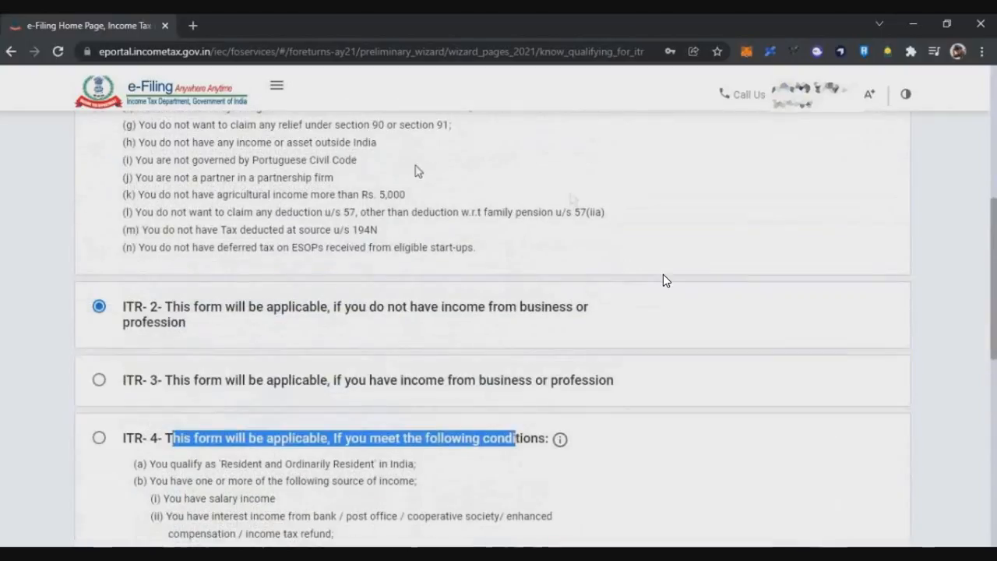
pyautogui.click(663, 276)
pyautogui.scroll(-1, 334, 255)
pyautogui.scroll(-6, 651, 347)
pyautogui.click(862, 339)
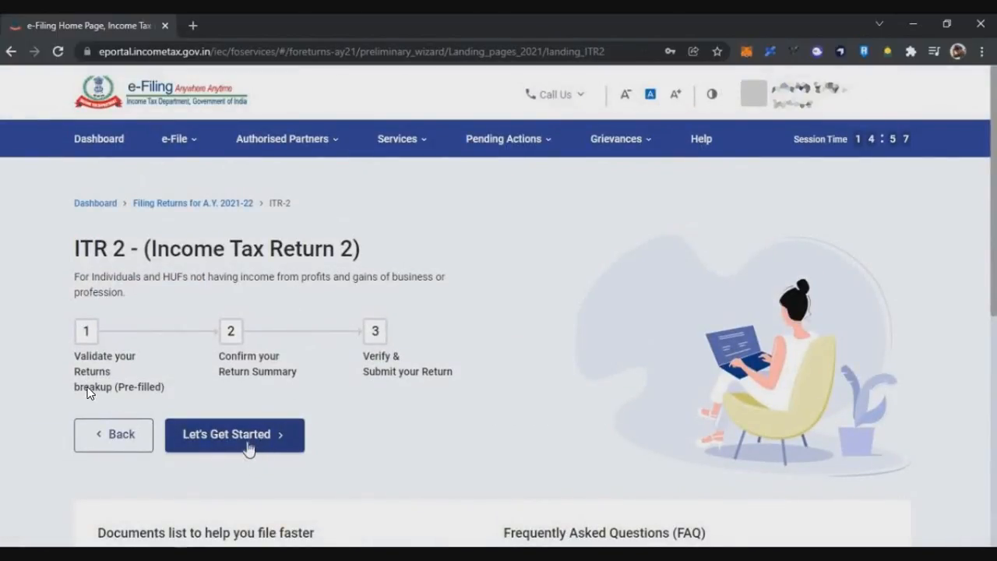
# Step: Review the three ITR-2 filing stages and get started with the return
pyautogui.moveTo(75, 356); pyautogui.dragTo(155, 388)
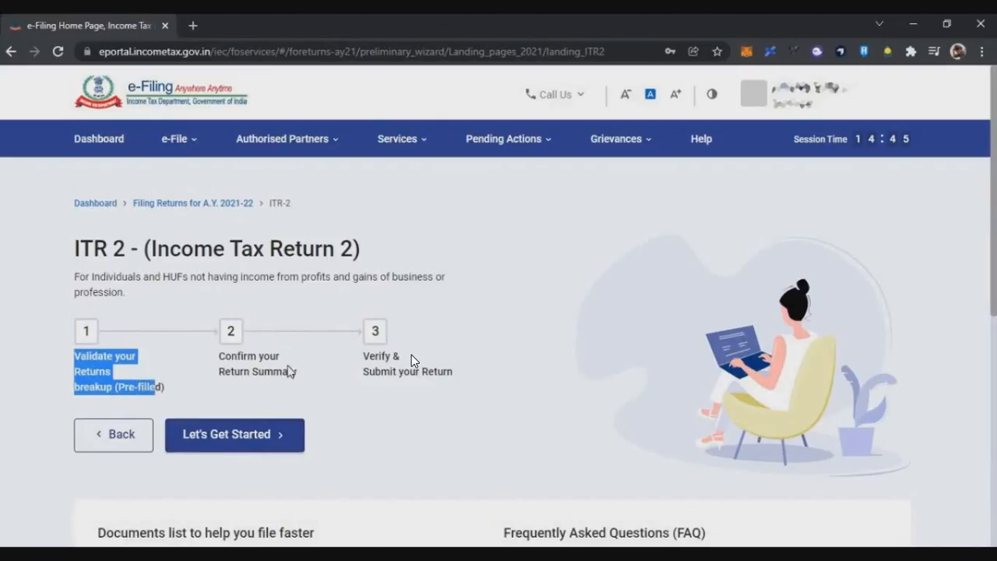
pyautogui.moveTo(220, 356); pyautogui.dragTo(297, 374)
pyautogui.moveTo(364, 356); pyautogui.dragTo(457, 378)
pyautogui.click(402, 389)
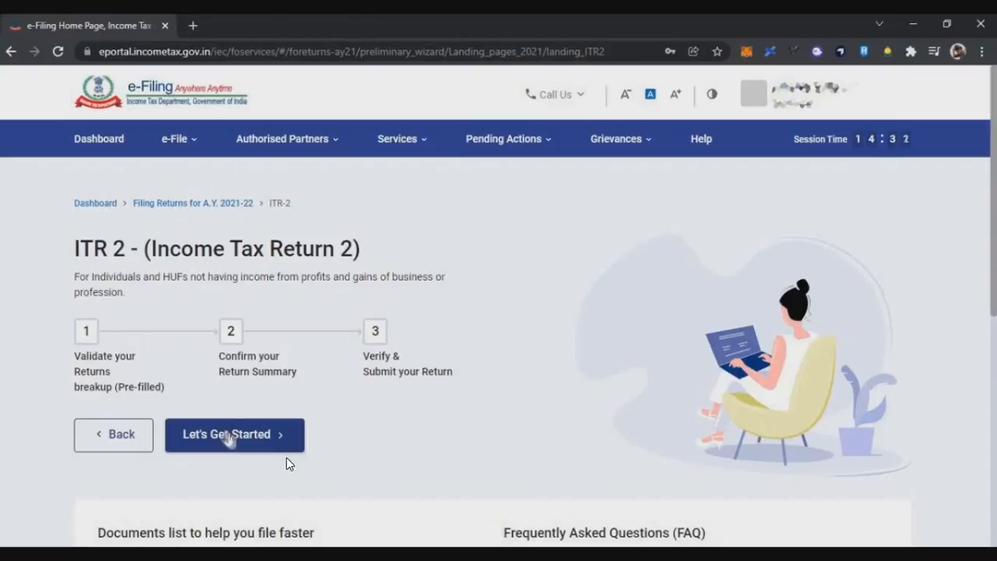
pyautogui.click(228, 437)
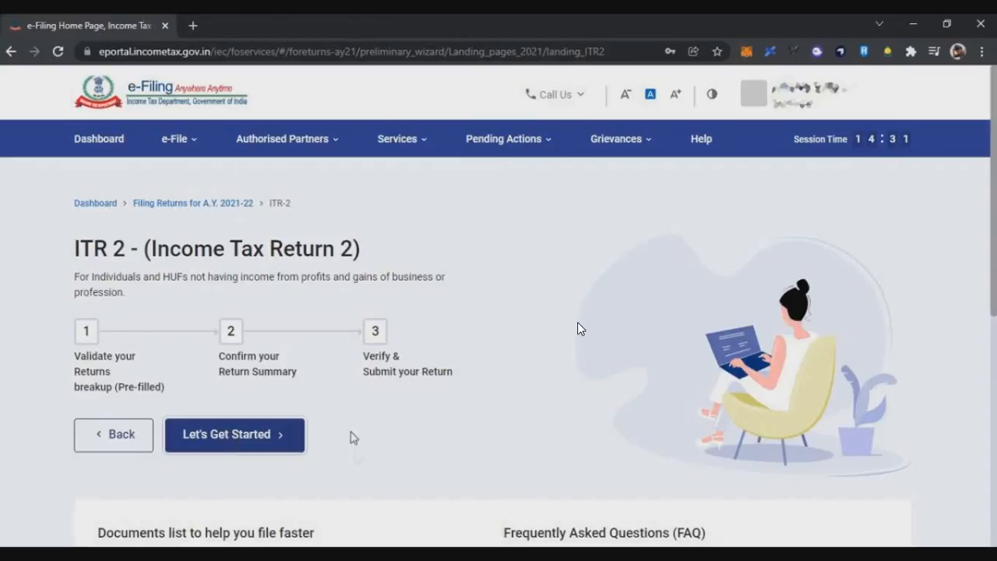
# Step: Give "Taxable income is more than basic exemption limit" as the reason for filing and continue to the schedule selection
pyautogui.scroll(-1, 176, 407)
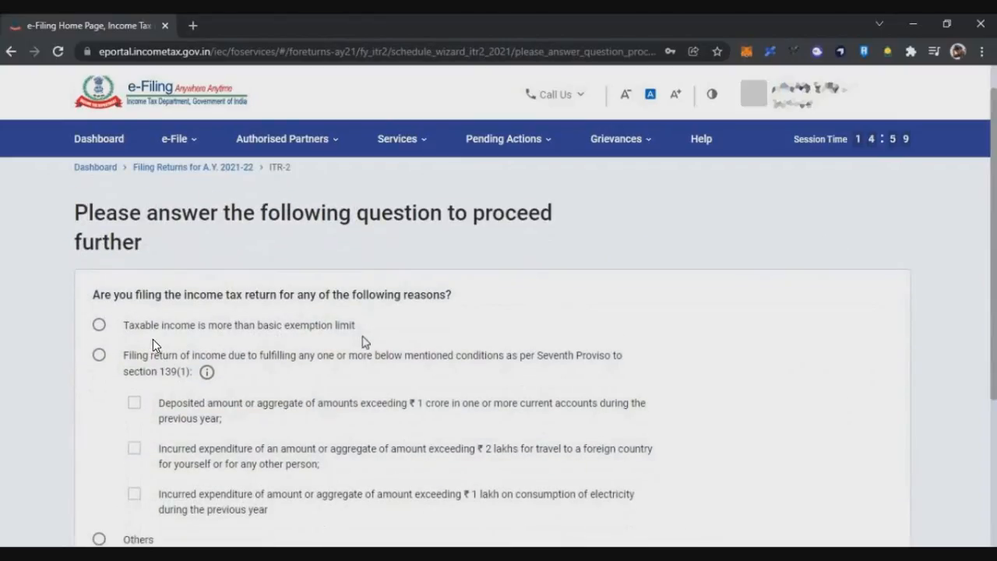
pyautogui.scroll(-3, 210, 346)
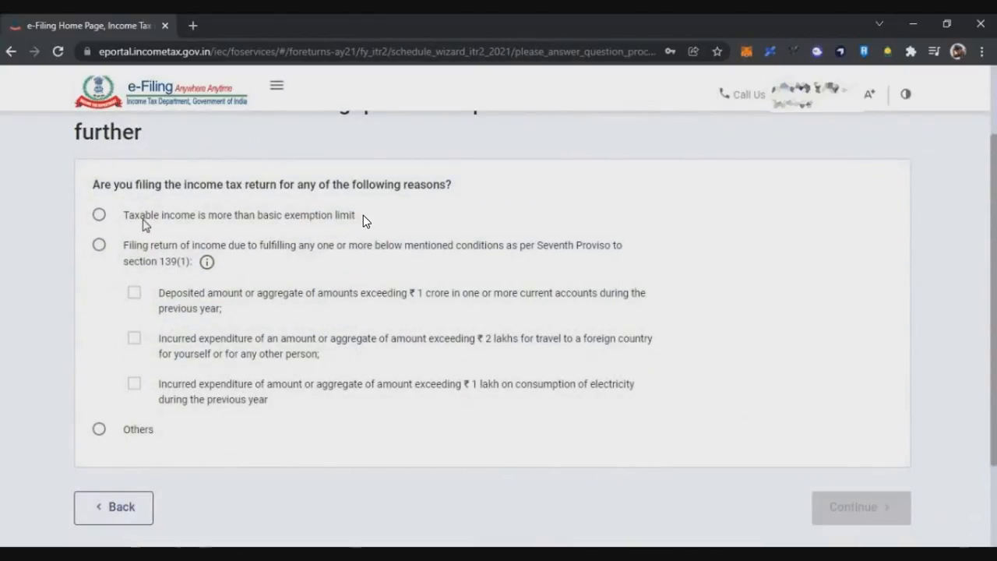
pyautogui.click(99, 215)
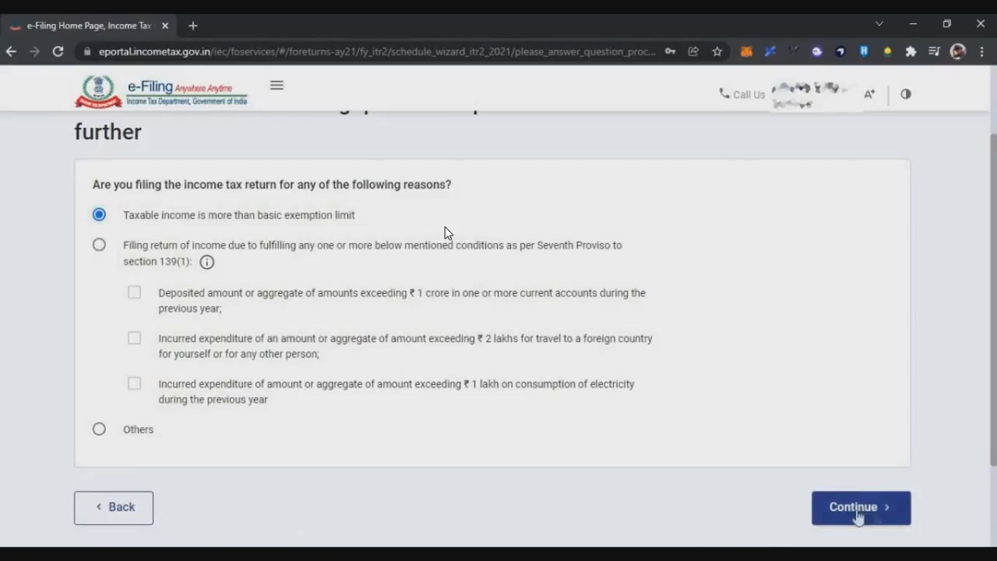
pyautogui.click(852, 508)
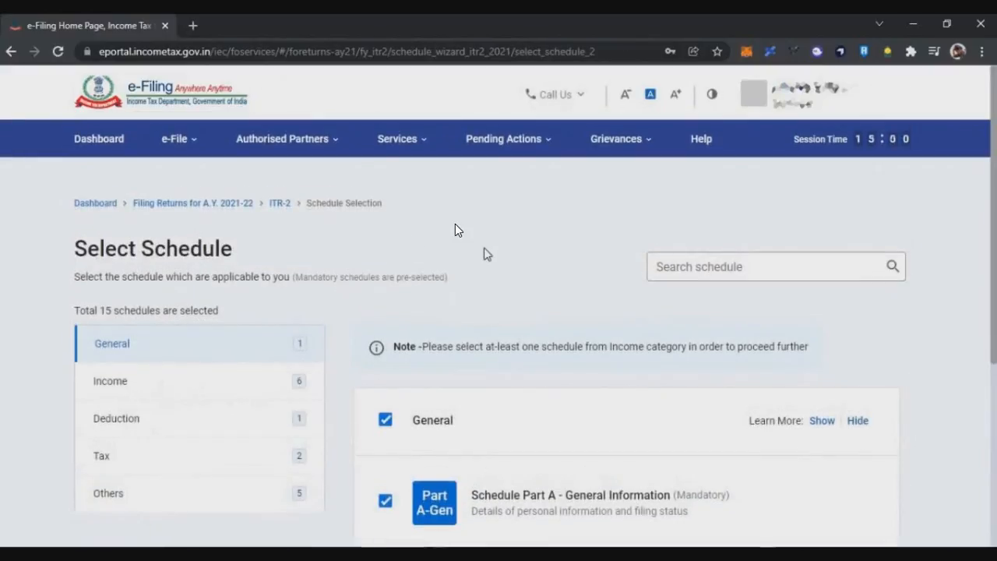
# Step: Look through the General and Income schedules and deselect Schedule Salary in the Income category
pyautogui.scroll(-3, 454, 222)
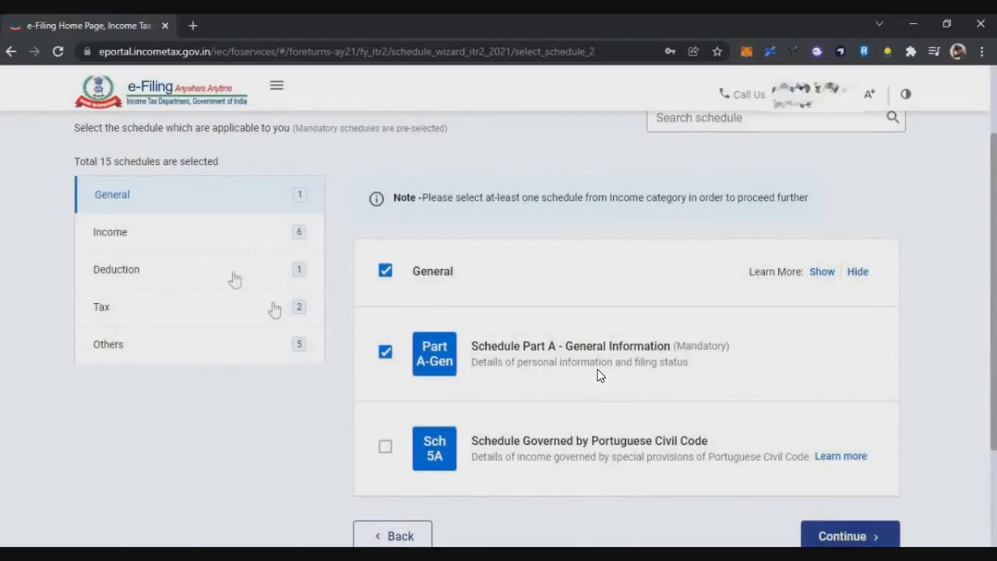
pyautogui.click(177, 233)
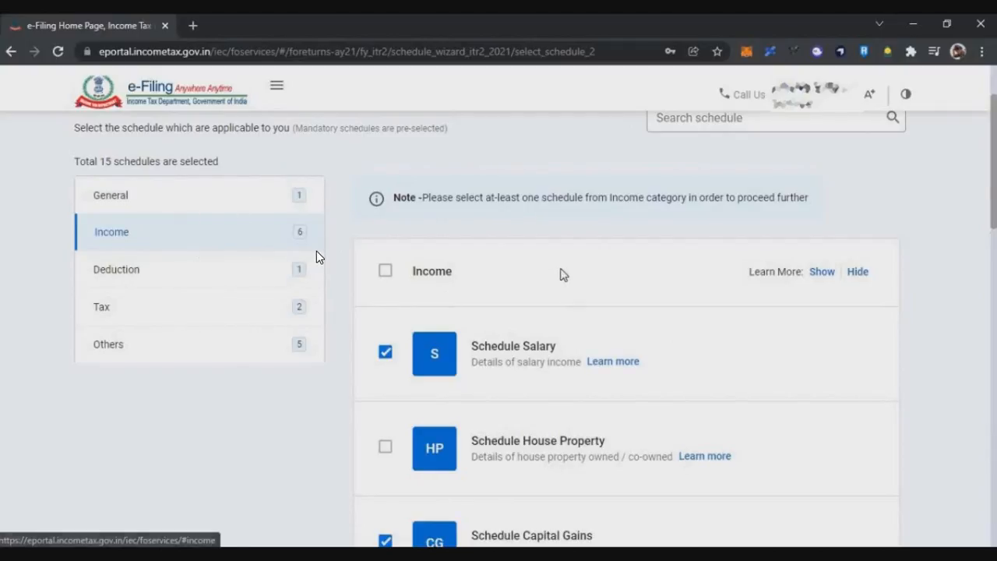
pyautogui.scroll(-2, 477, 213)
pyautogui.scroll(-3, 621, 343)
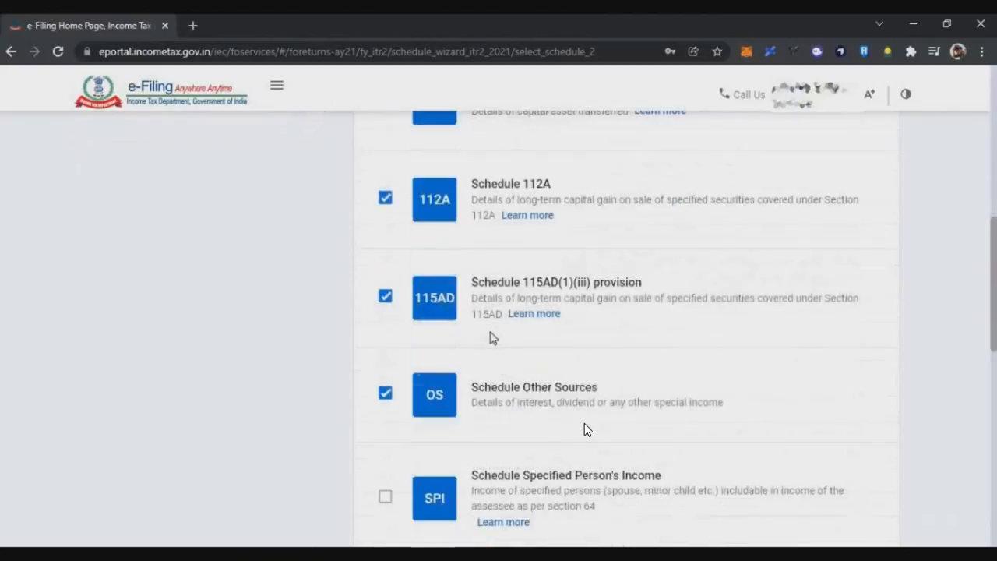
pyautogui.scroll(2, 585, 428)
pyautogui.scroll(3, 491, 332)
pyautogui.scroll(-1, 488, 257)
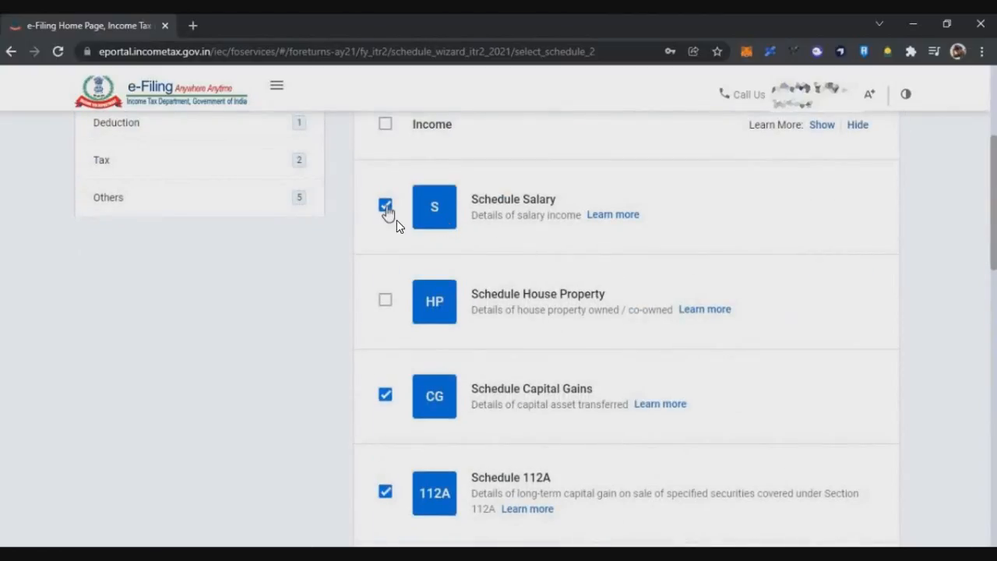
pyautogui.click(386, 208)
# Step: Deselect Schedule 112A for long-term capital gains in the Income category
pyautogui.scroll(-2, 527, 265)
pyautogui.scroll(-2, 515, 277)
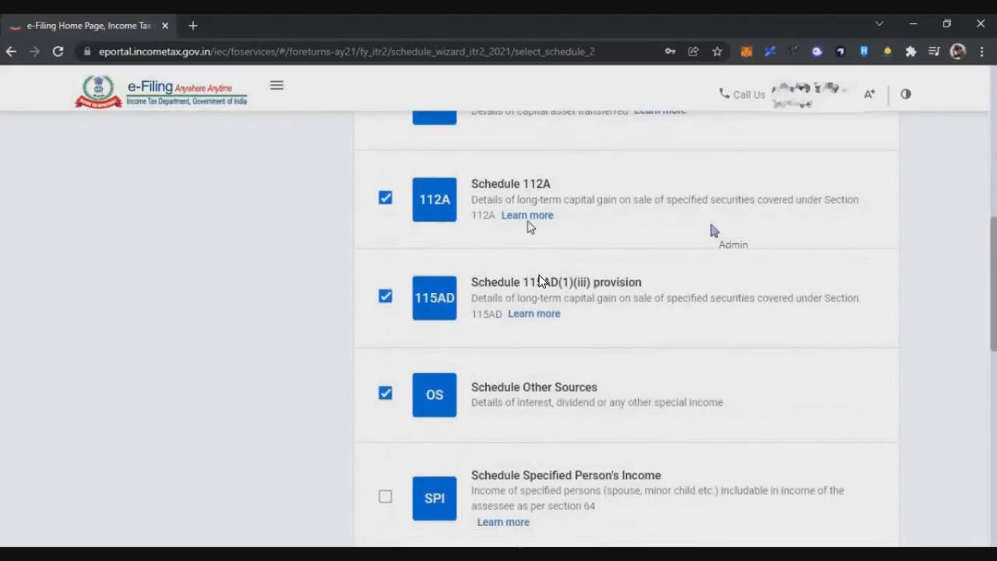
pyautogui.scroll(1, 539, 276)
pyautogui.moveTo(511, 275); pyautogui.dragTo(577, 250)
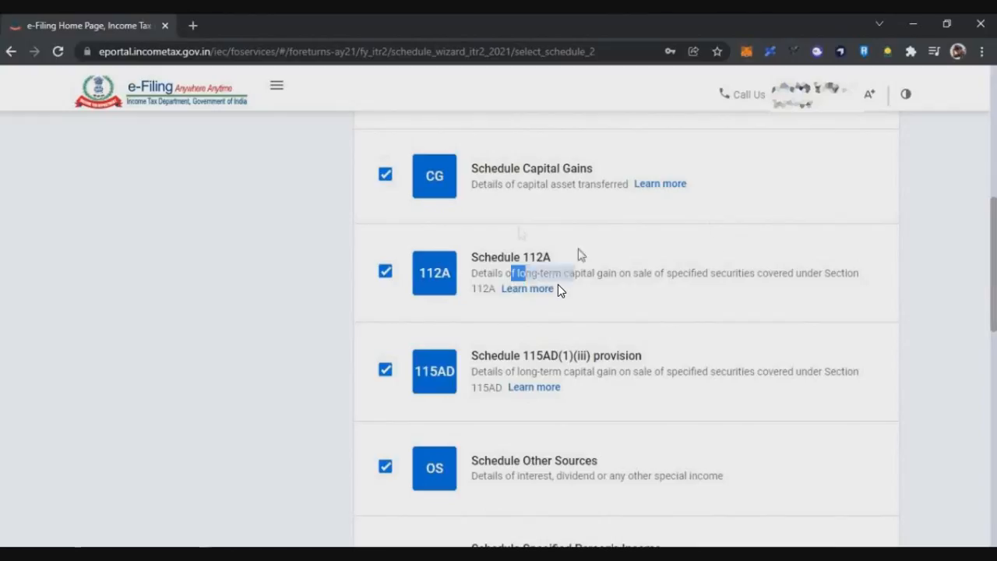
pyautogui.click(386, 271)
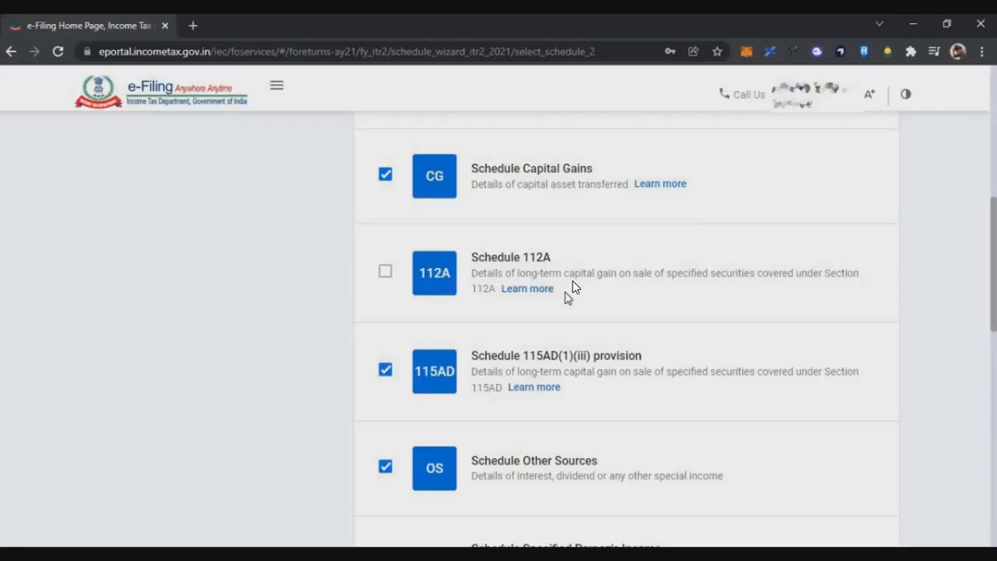
# Step: Deselect Schedule 115AD(1)(iii) provision and check the description of Schedule Special Income
pyautogui.scroll(-1, 406, 287)
pyautogui.moveTo(512, 300); pyautogui.dragTo(595, 304)
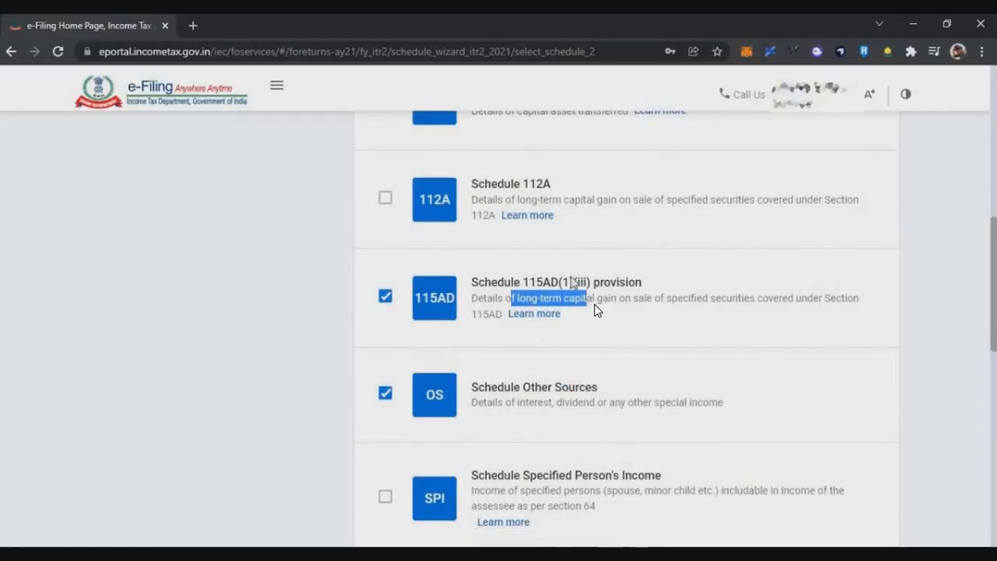
pyautogui.click(384, 296)
pyautogui.scroll(-5, 394, 300)
pyautogui.moveTo(472, 280); pyautogui.dragTo(630, 281)
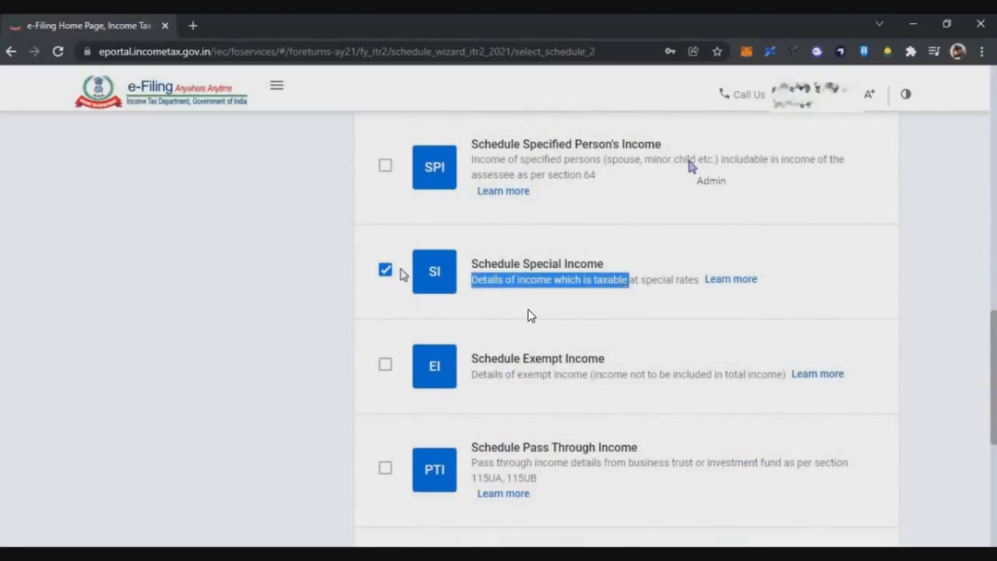
# Step: Deselect Schedule Deductions under Chapter VI-A in the Deduction category
pyautogui.scroll(8, 400, 275)
pyautogui.scroll(4, 434, 284)
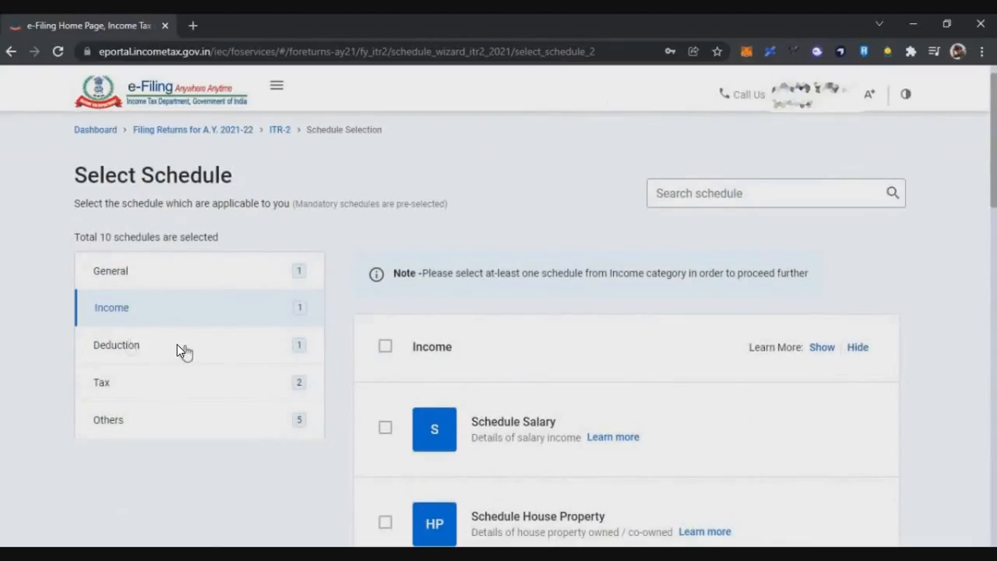
pyautogui.click(174, 347)
pyautogui.scroll(-3, 515, 236)
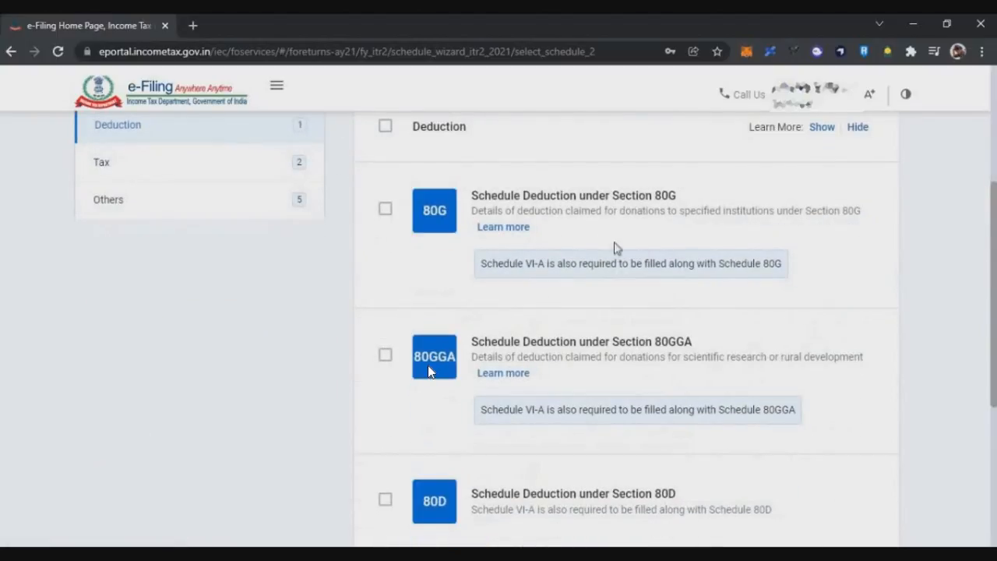
pyautogui.scroll(-4, 509, 286)
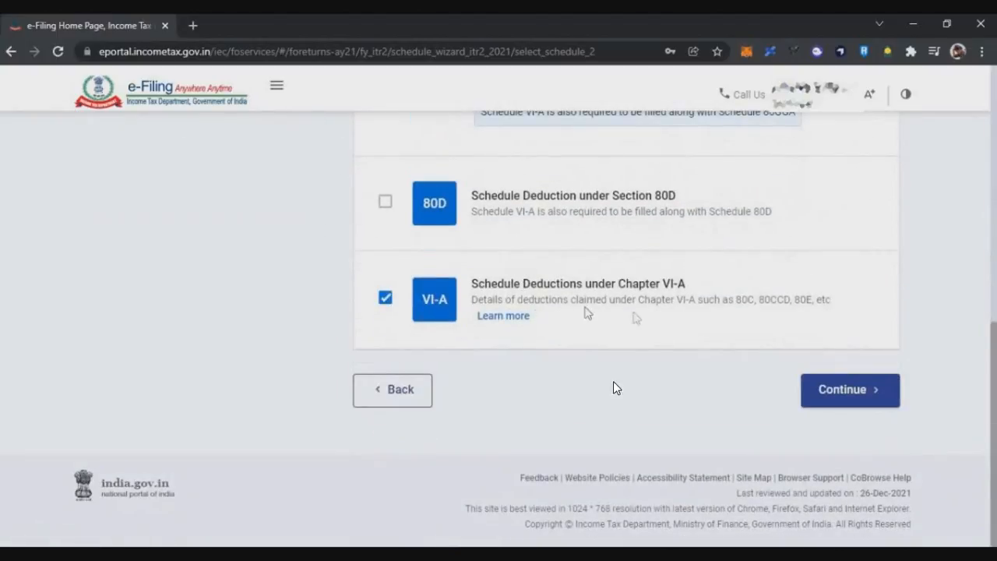
pyautogui.moveTo(528, 300); pyautogui.dragTo(561, 322)
pyautogui.click(561, 322)
pyautogui.click(386, 299)
# Step: Select the Details Of Tax Payments, Tax Deducted At Source and Tax Collected At Source schedules in the Tax category
pyautogui.scroll(8, 205, 352)
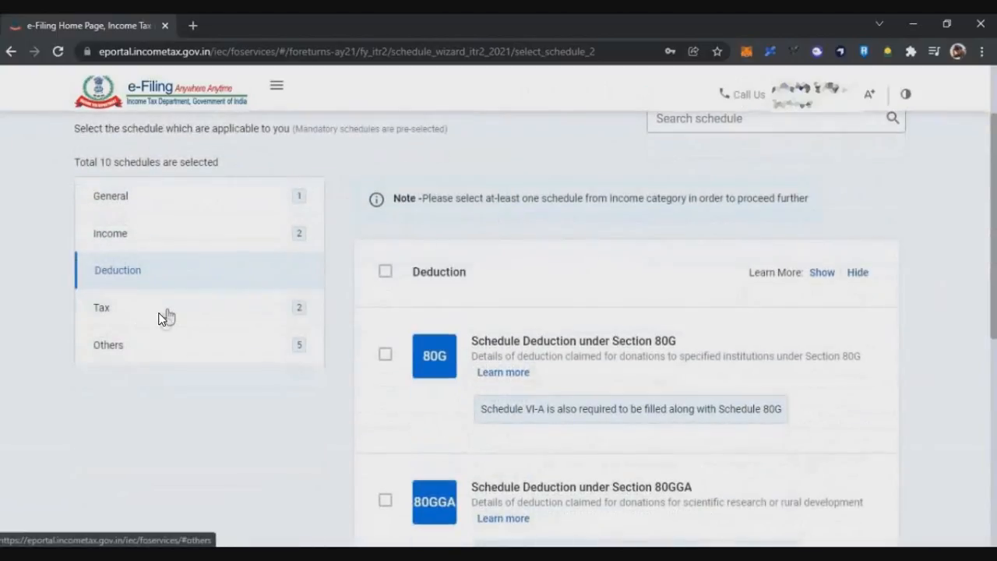
pyautogui.click(166, 314)
pyautogui.scroll(-2, 507, 289)
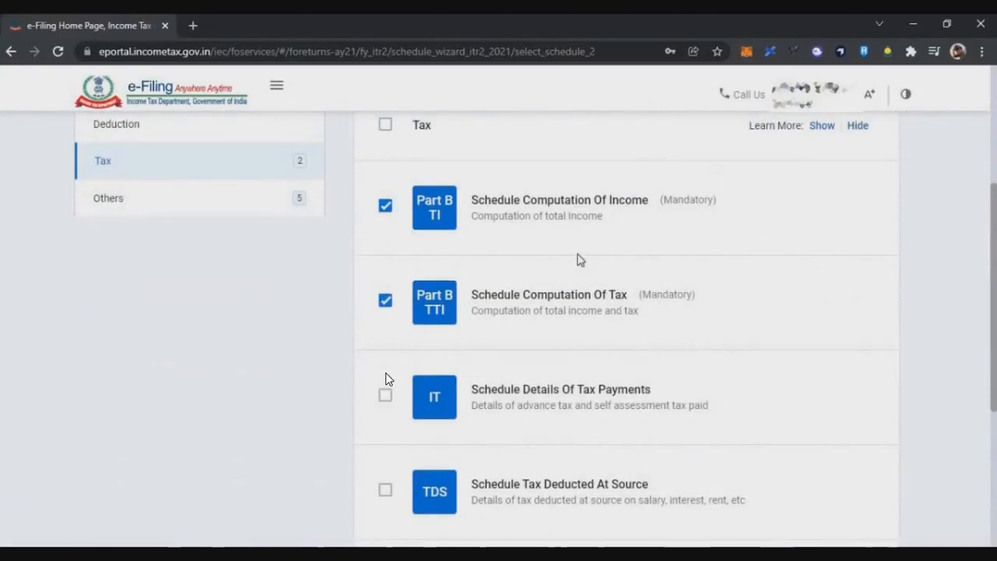
pyautogui.click(386, 395)
pyautogui.scroll(-1, 443, 447)
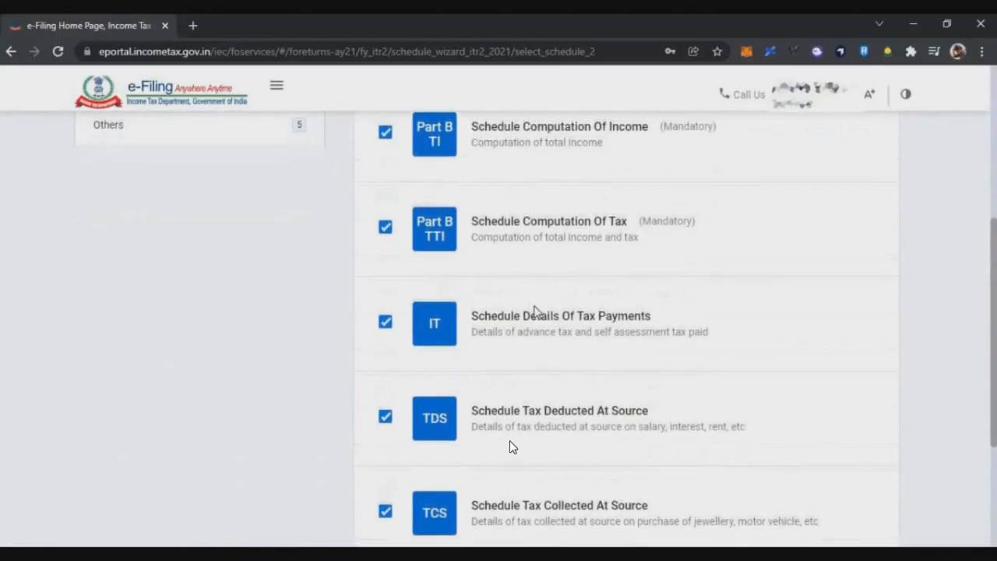
pyautogui.scroll(-1, 619, 365)
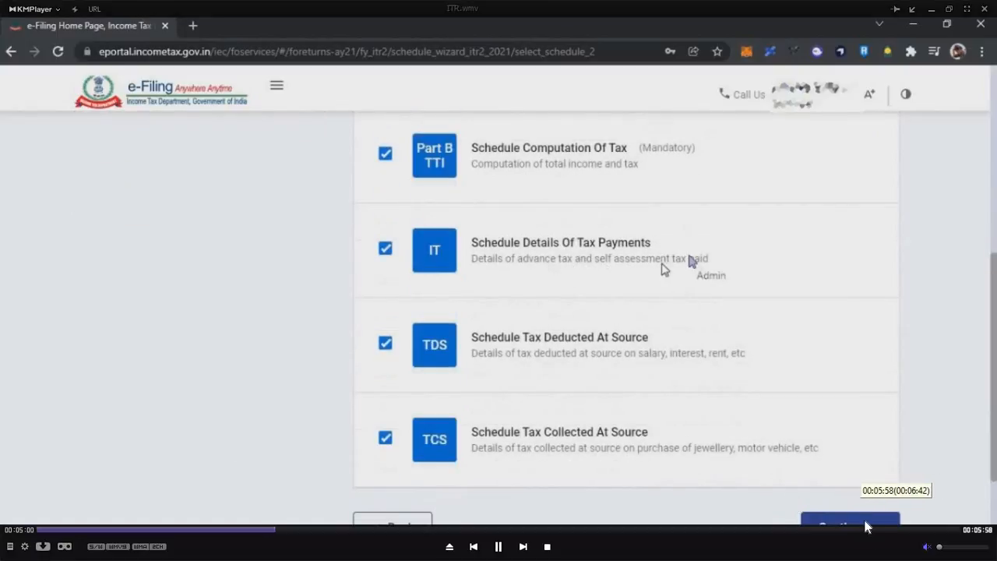
pyautogui.moveTo(550, 259); pyautogui.dragTo(693, 259)
pyautogui.moveTo(612, 258); pyautogui.dragTo(600, 282)
# Step: Check the preselected schedules in the Others category, keep them, and continue through the note to the schedule questions
pyautogui.scroll(4, 443, 318)
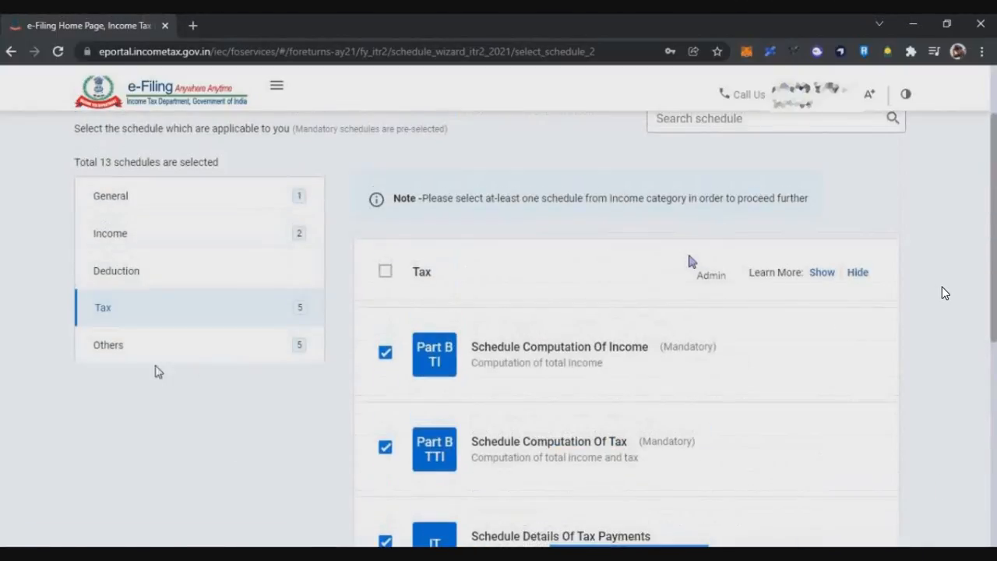
pyautogui.click(165, 354)
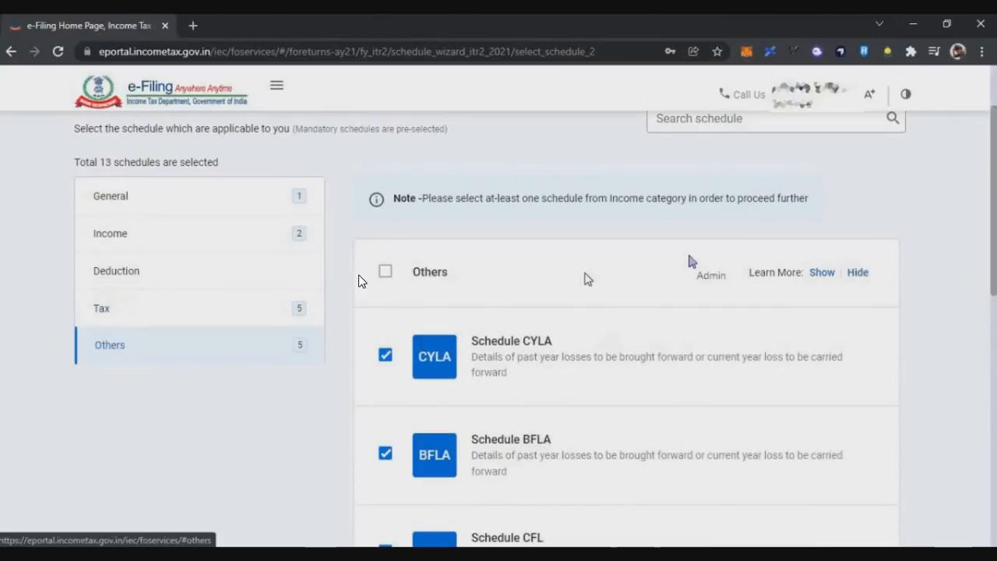
pyautogui.scroll(-2, 586, 278)
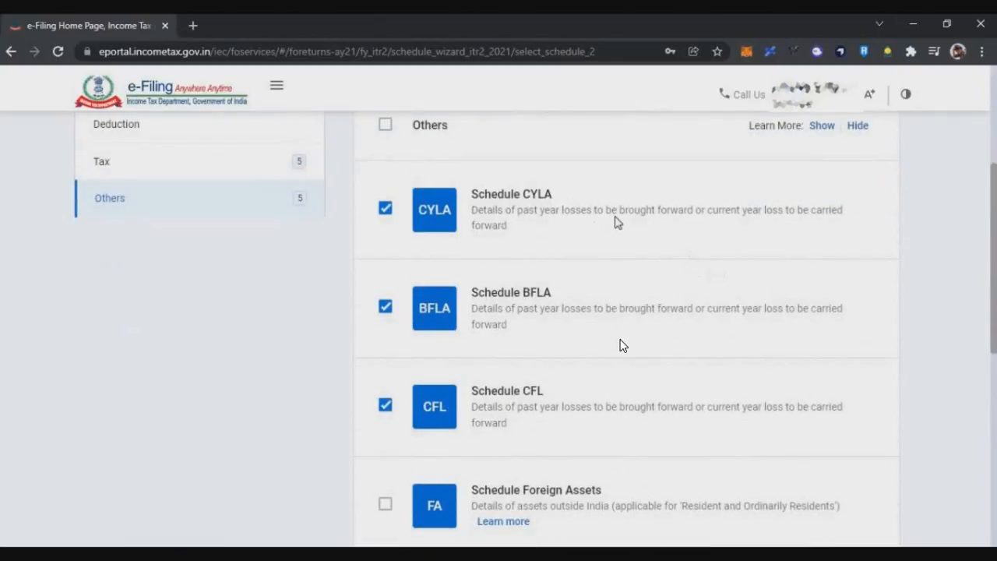
pyautogui.scroll(-5, 623, 346)
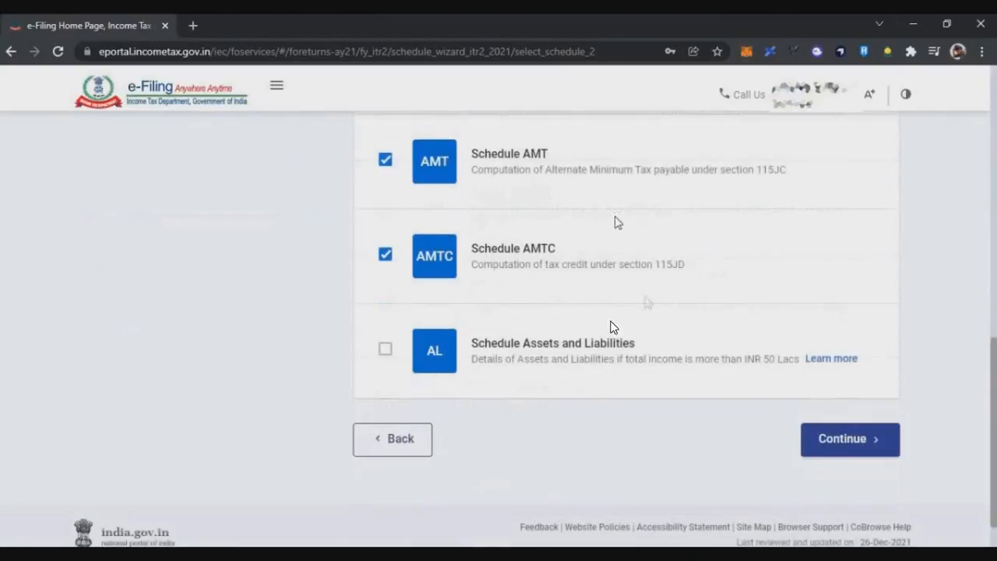
pyautogui.click(857, 446)
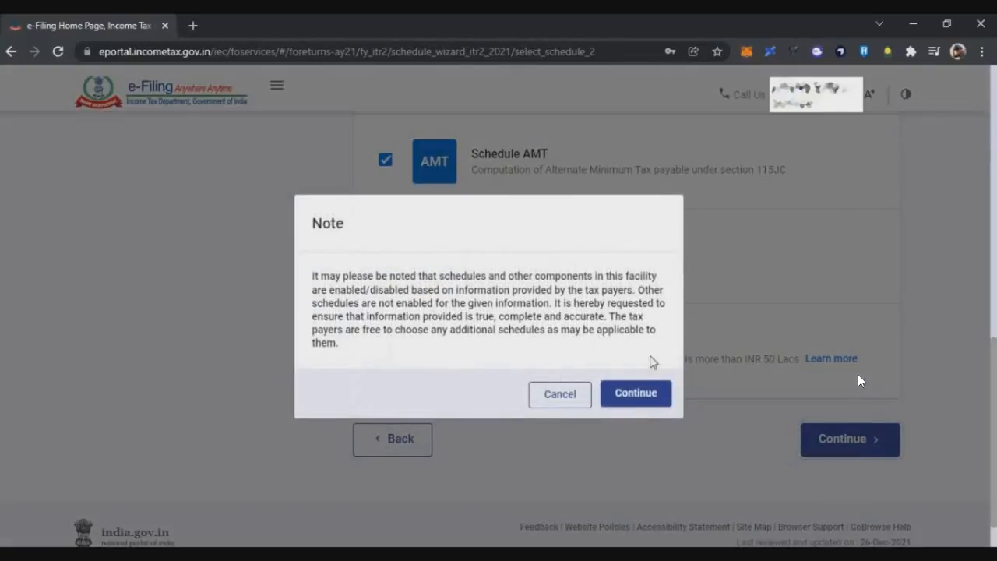
pyautogui.click(636, 394)
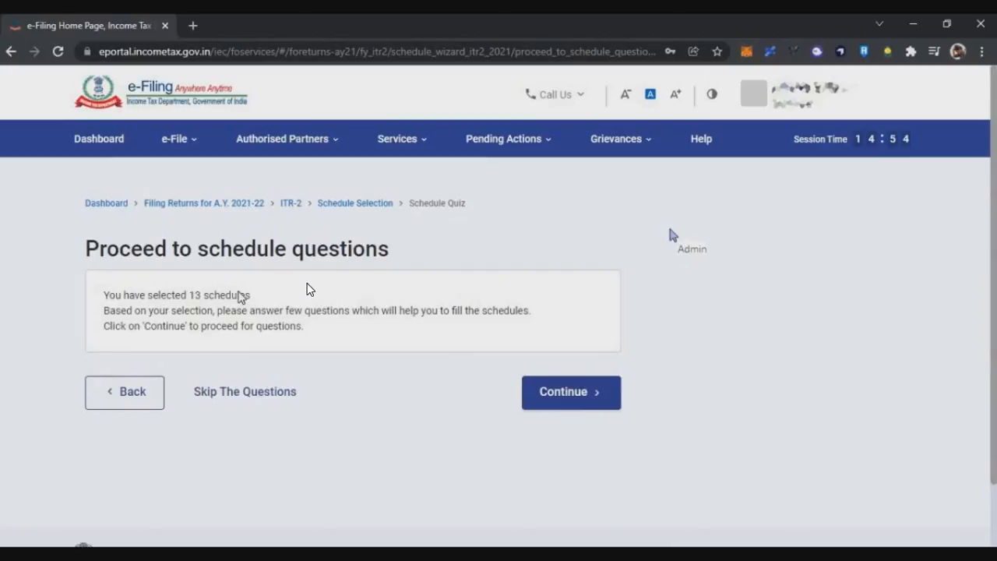
pyautogui.click(574, 401)
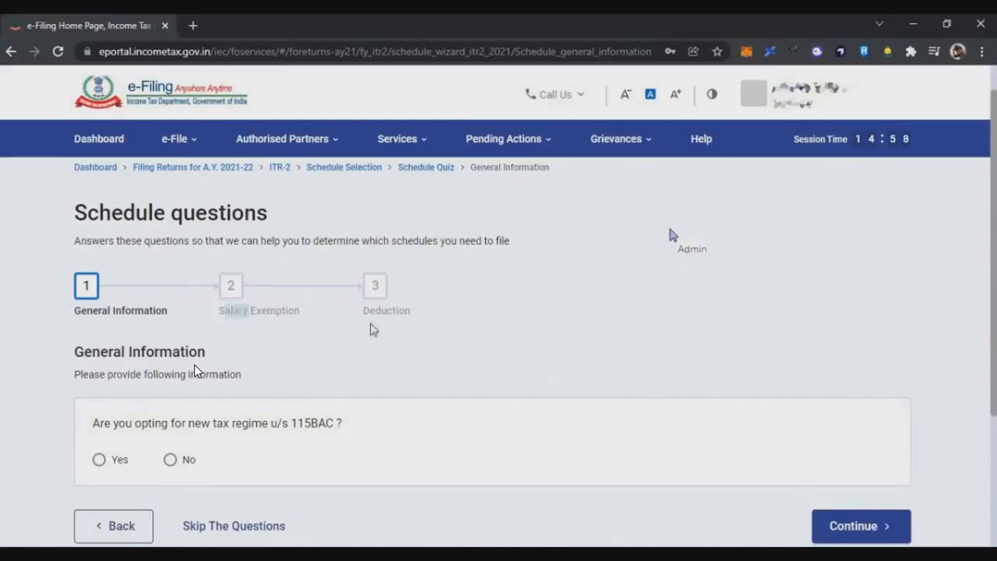
# Step: Answer Yes to opting for the new tax regime u/s 115BAC and continue to the salary exemption questions
pyautogui.moveTo(371, 324); pyautogui.dragTo(310, 311)
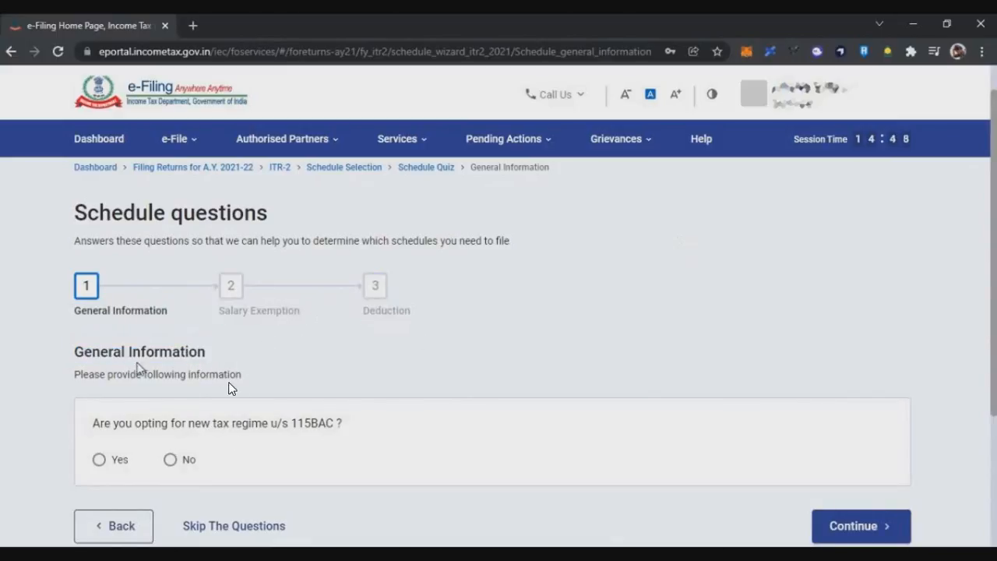
pyautogui.scroll(-1, 138, 364)
pyautogui.moveTo(94, 350); pyautogui.dragTo(290, 355)
pyautogui.click(99, 388)
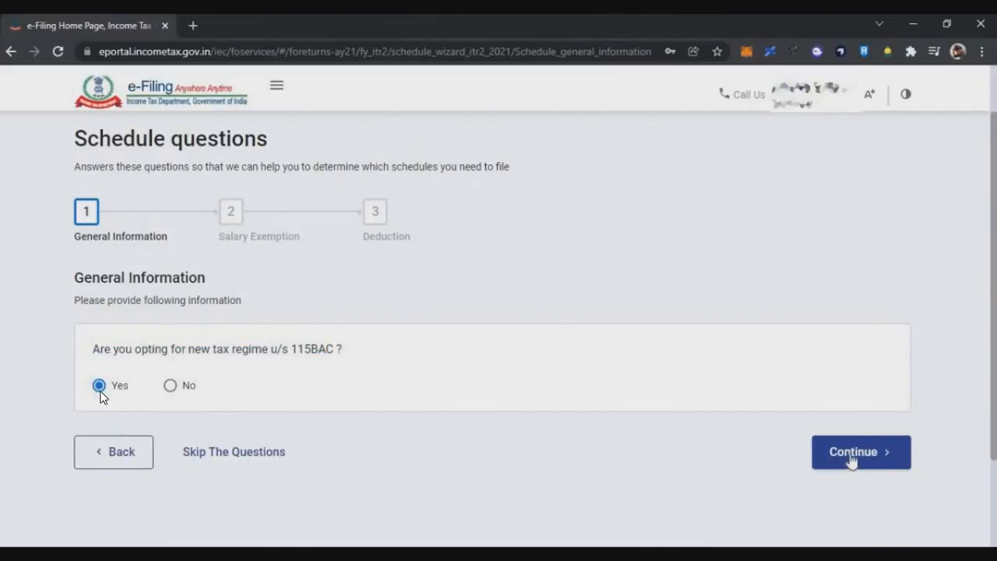
pyautogui.click(851, 459)
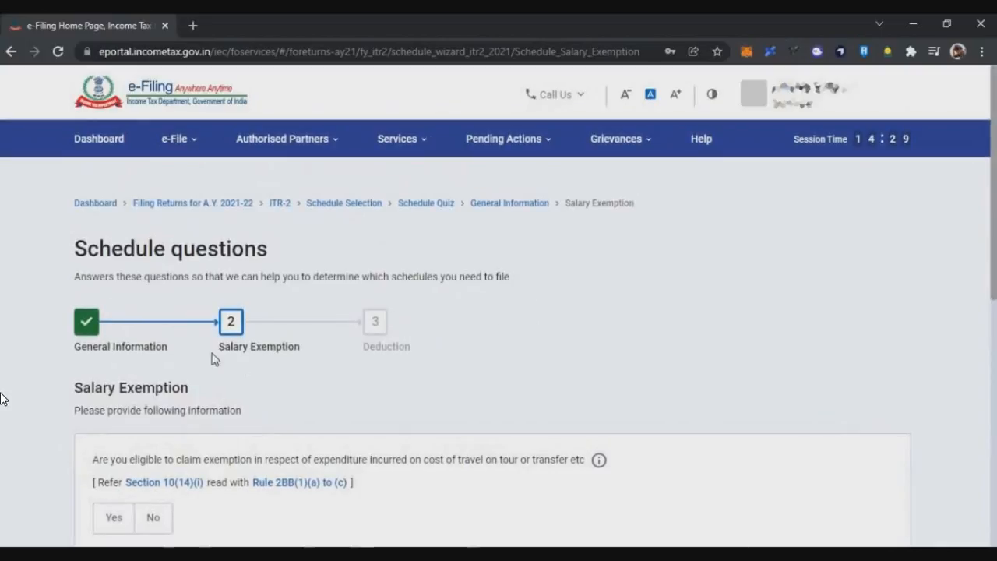
# Step: Answer No to the tour or transfer travel, transport allowance and other salary exemption questions and continue
pyautogui.tripleClick(154, 384)
pyautogui.click(153, 384)
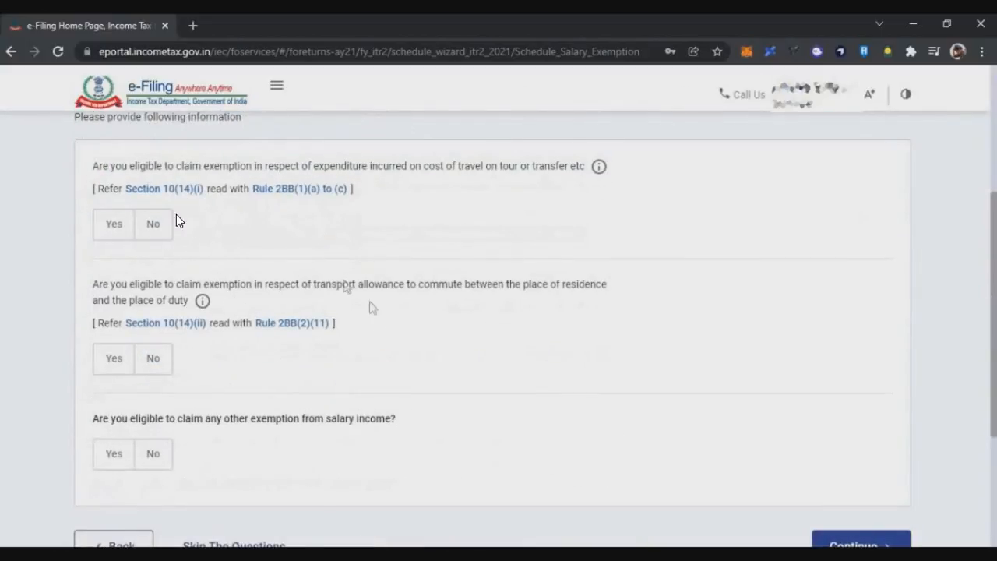
pyautogui.scroll(1, 170, 254)
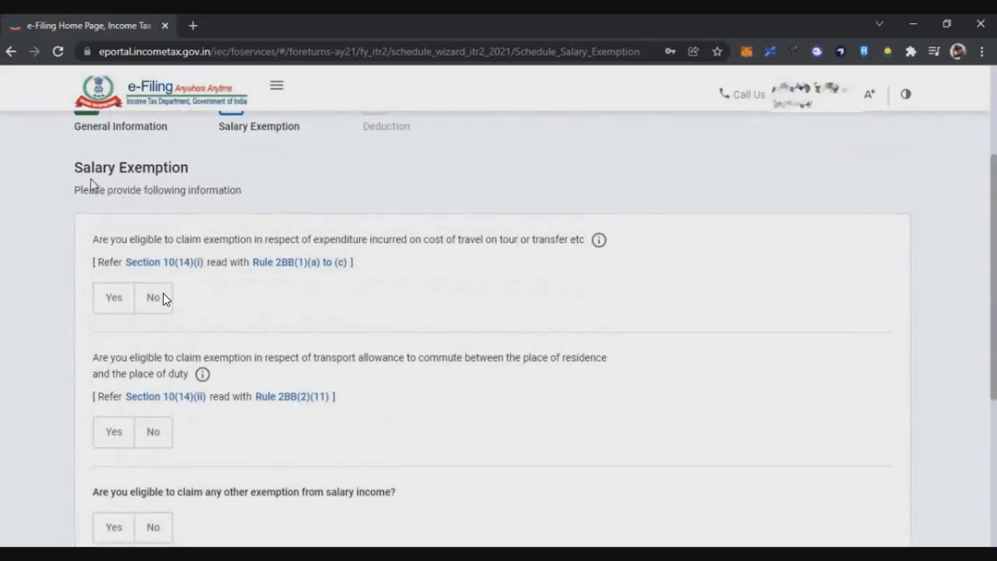
pyautogui.moveTo(178, 167); pyautogui.dragTo(63, 188)
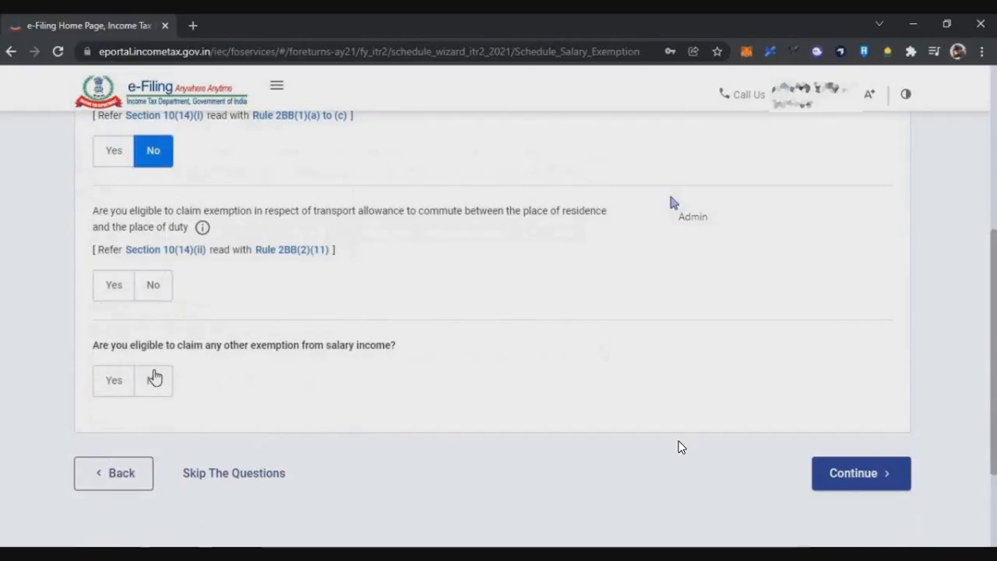
pyautogui.click(154, 286)
pyautogui.click(155, 379)
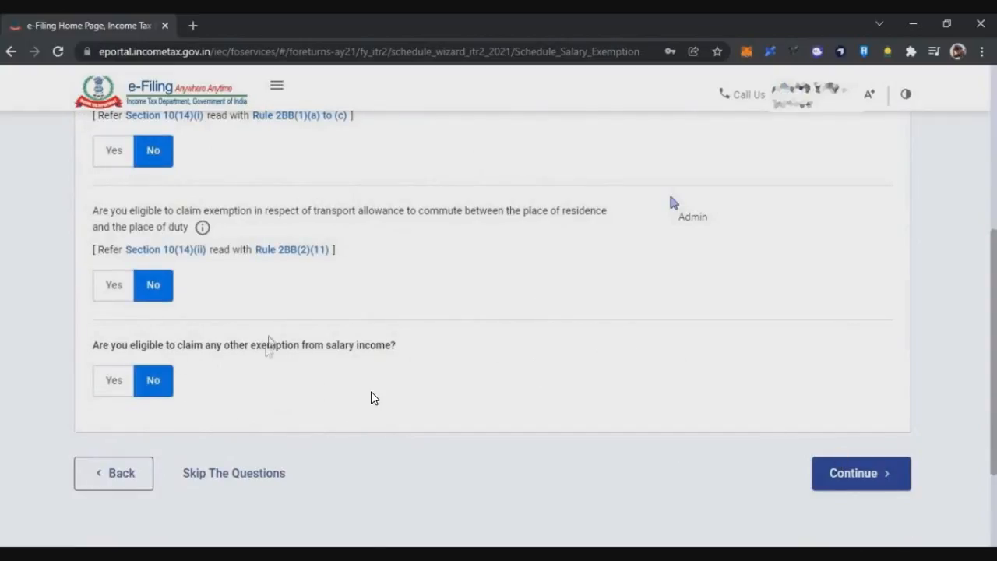
pyautogui.click(860, 474)
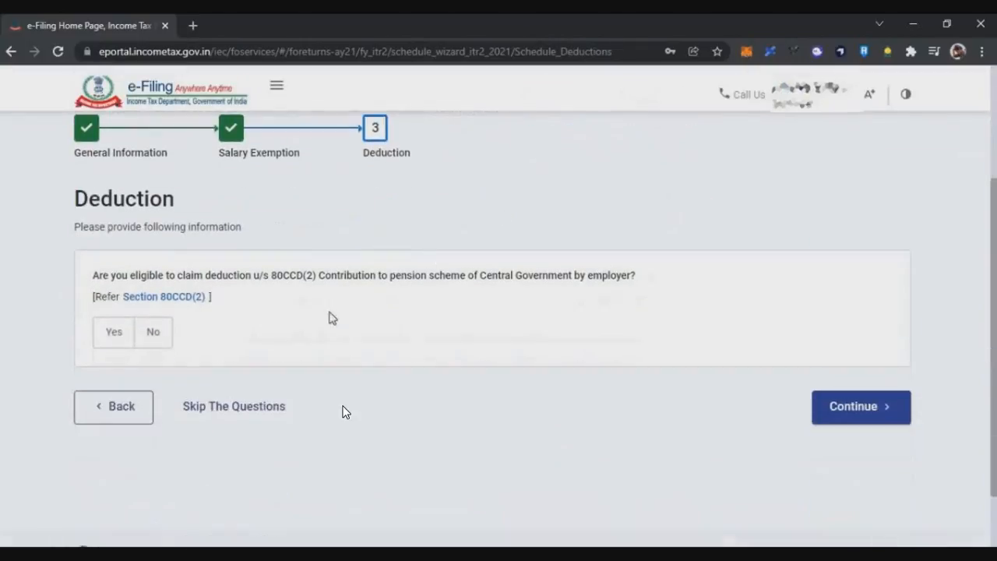
# Step: Answer No to claiming the 80CCD(2) deduction for employer pension contributions and continue to the return summary
pyautogui.scroll(-2, 417, 366)
pyautogui.moveTo(93, 272); pyautogui.dragTo(246, 273)
pyautogui.click(326, 272)
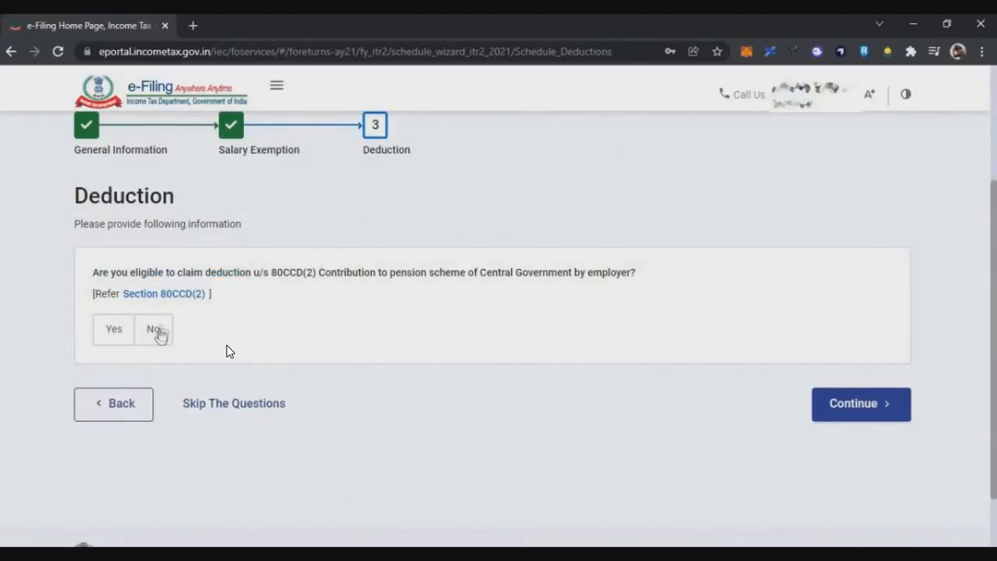
pyautogui.click(159, 334)
pyautogui.click(865, 410)
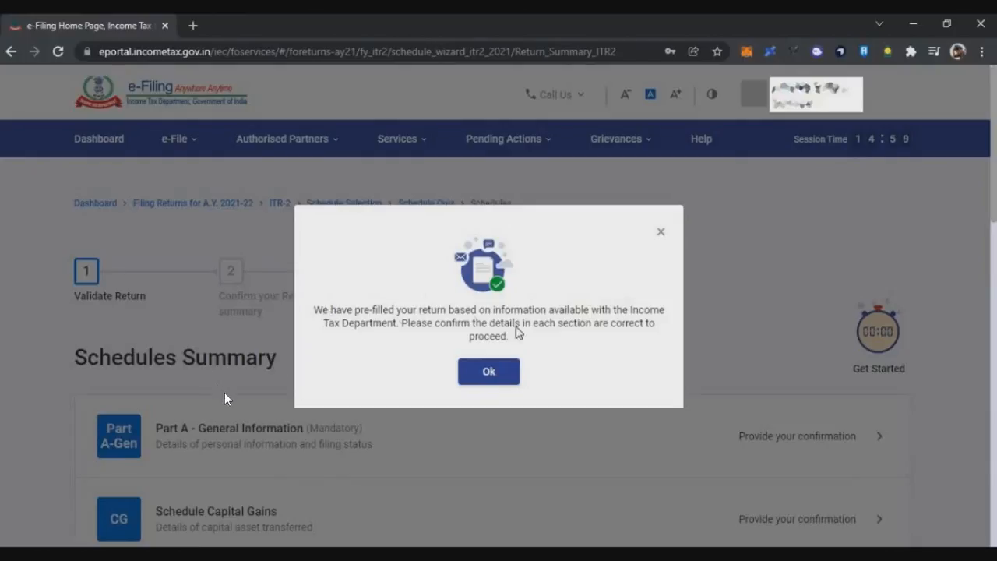
# Step: Dismiss the pre-filled return notice and open Part A - General Information from the Schedules Summary
pyautogui.click(495, 373)
pyautogui.scroll(-1, 442, 335)
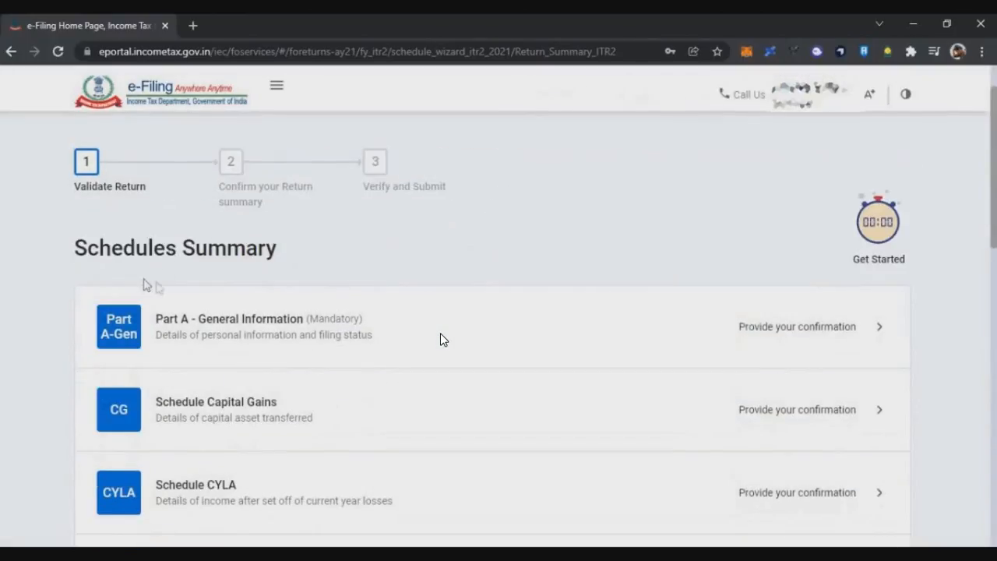
pyautogui.scroll(1, 440, 335)
pyautogui.moveTo(80, 295); pyautogui.dragTo(132, 296)
pyautogui.click(338, 331)
pyautogui.scroll(-1, 419, 288)
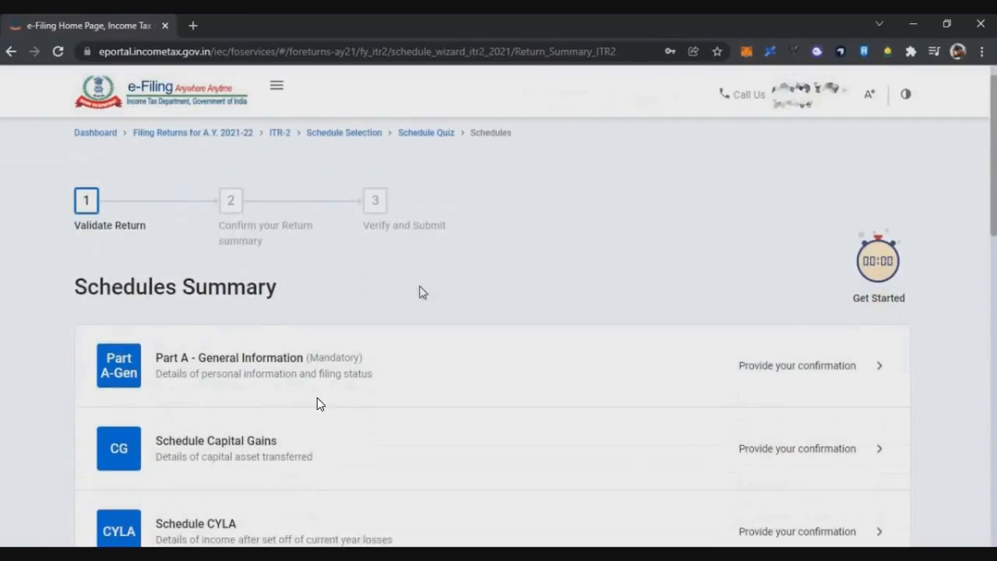
pyautogui.moveTo(75, 137); pyautogui.dragTo(322, 140)
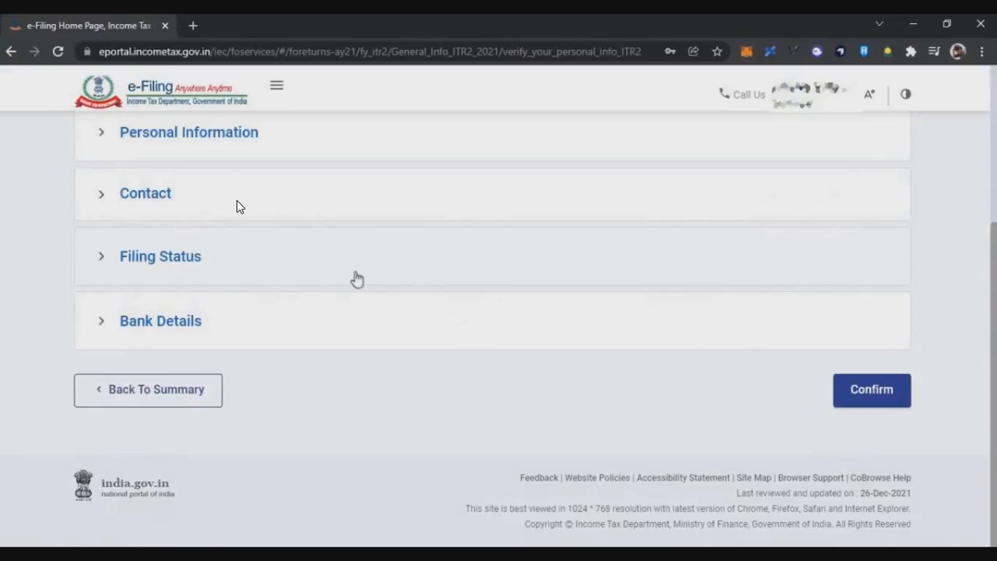
# Step: Expand the Filing Status section and compare the 139(1) and belated 139(4) filing options
pyautogui.click(355, 273)
pyautogui.scroll(-2, 352, 273)
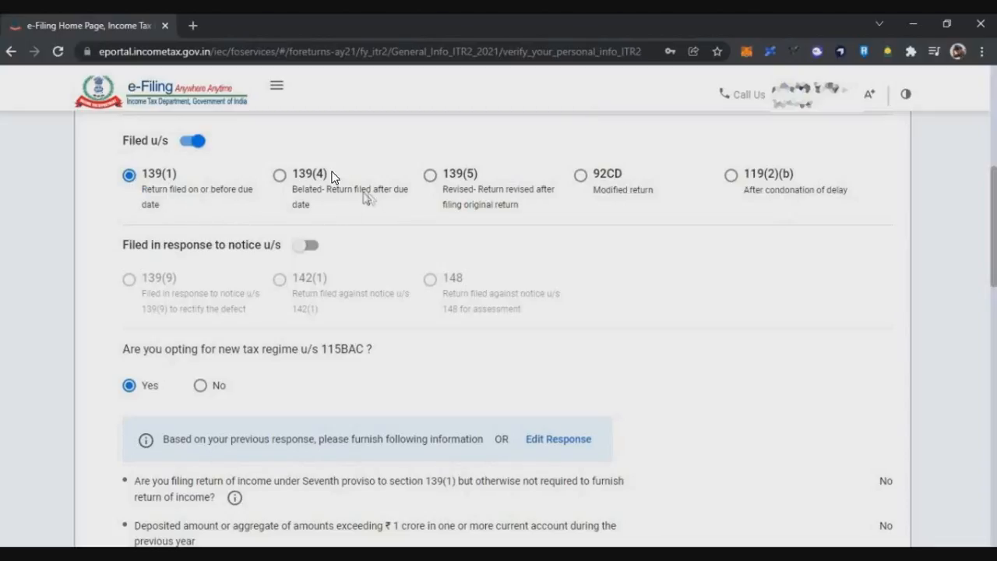
pyautogui.moveTo(345, 190); pyautogui.dragTo(384, 196)
pyautogui.moveTo(216, 190); pyautogui.dragTo(248, 197)
pyautogui.scroll(-3, 262, 311)
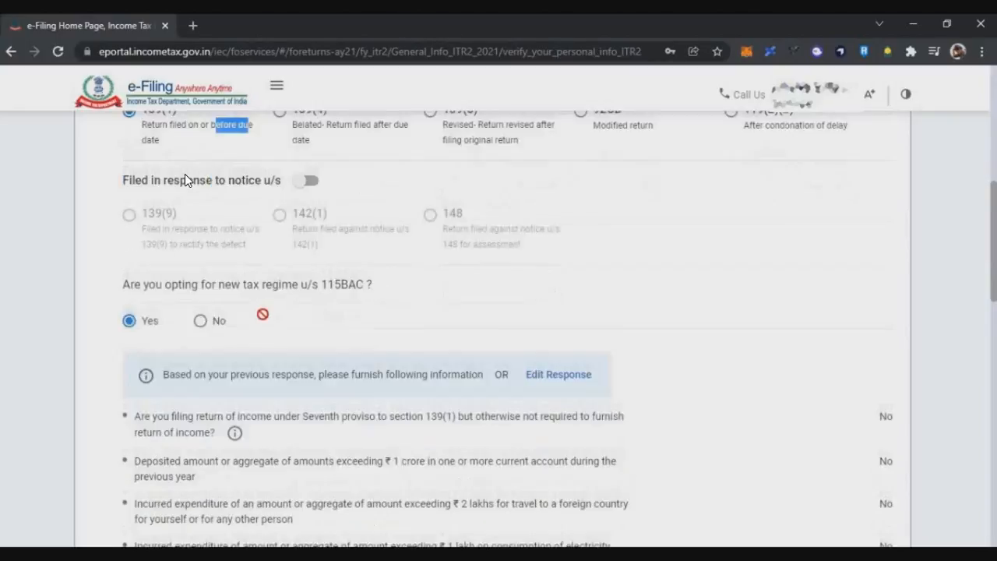
# Step: Set the condition for residential status to being in India for 182 days or more during the previous year [section 6(1)(a)]
pyautogui.scroll(-3, 289, 263)
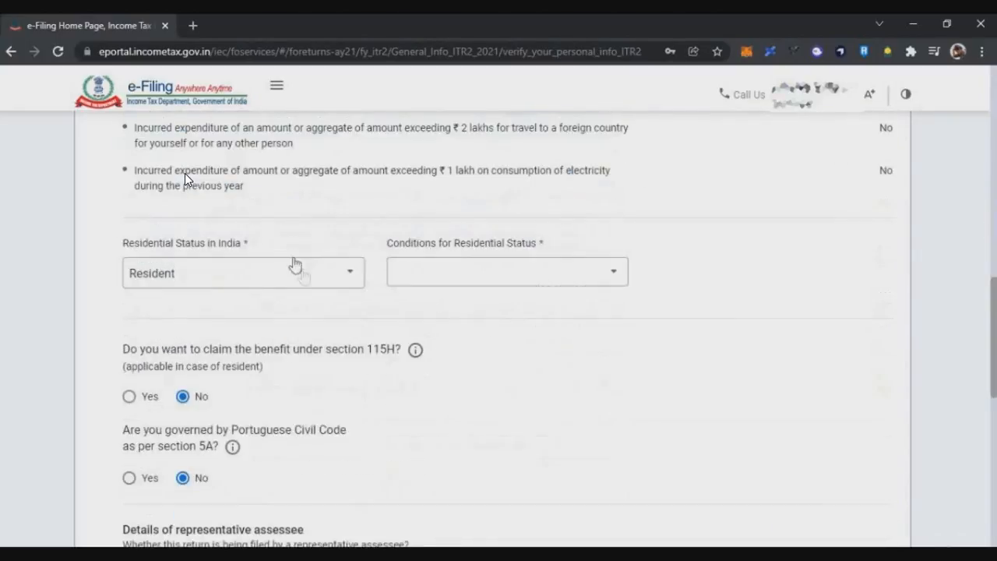
pyautogui.click(592, 279)
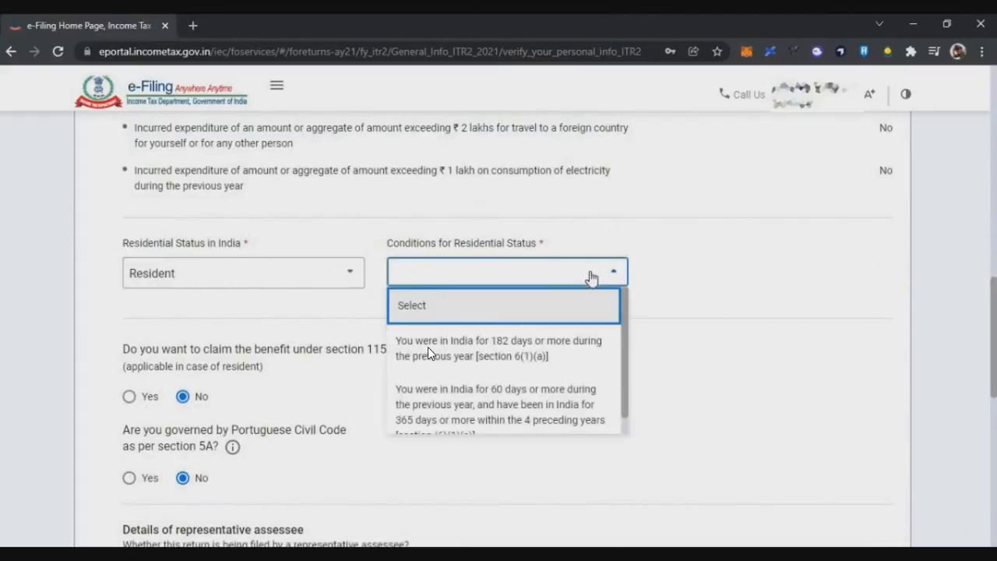
pyautogui.click(526, 348)
# Step: Answer No to company directorship and to holding unlisted equity shares, and save the Filing Status section
pyautogui.scroll(-2, 546, 241)
pyautogui.scroll(-1, 533, 259)
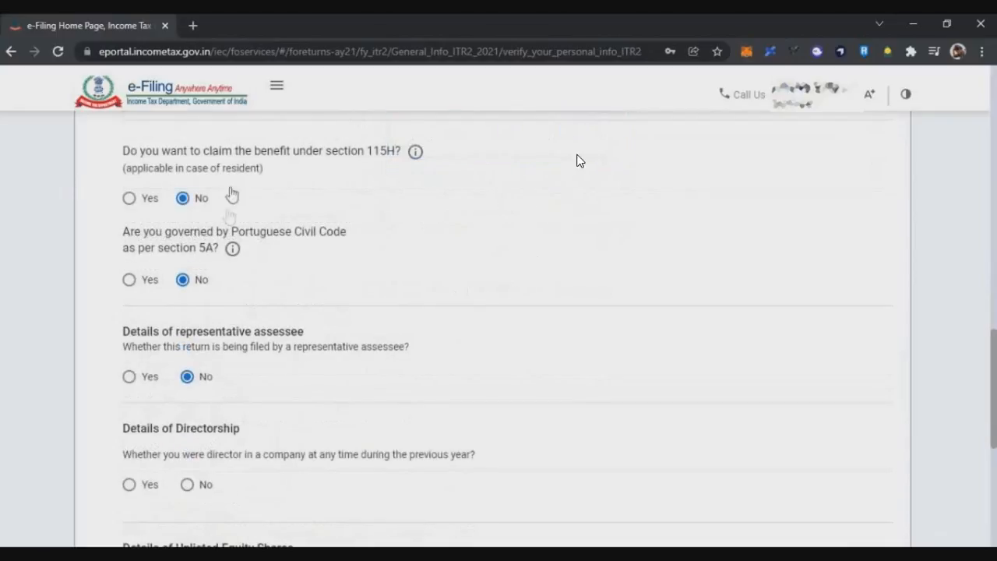
pyautogui.scroll(-2, 572, 247)
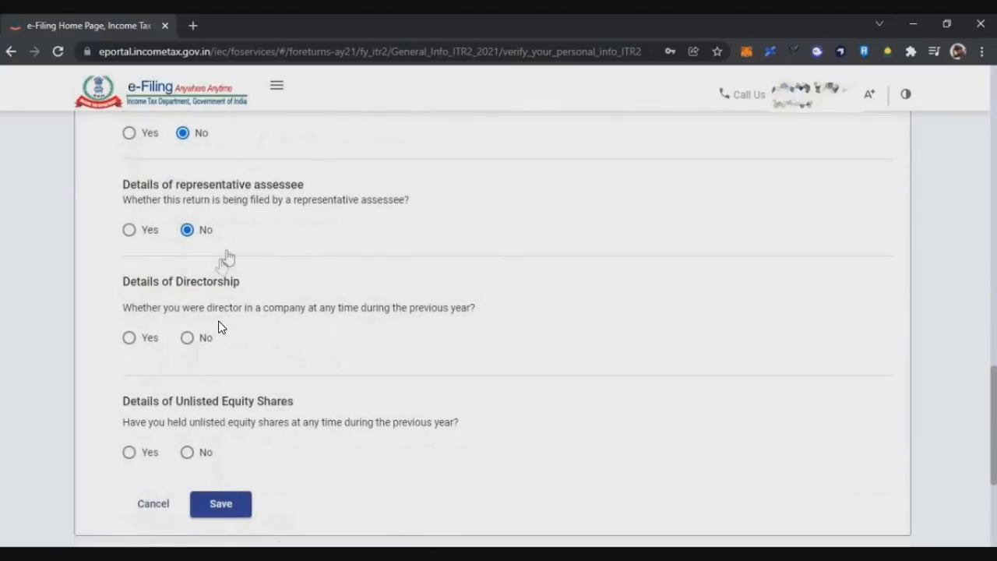
pyautogui.scroll(-1, 215, 253)
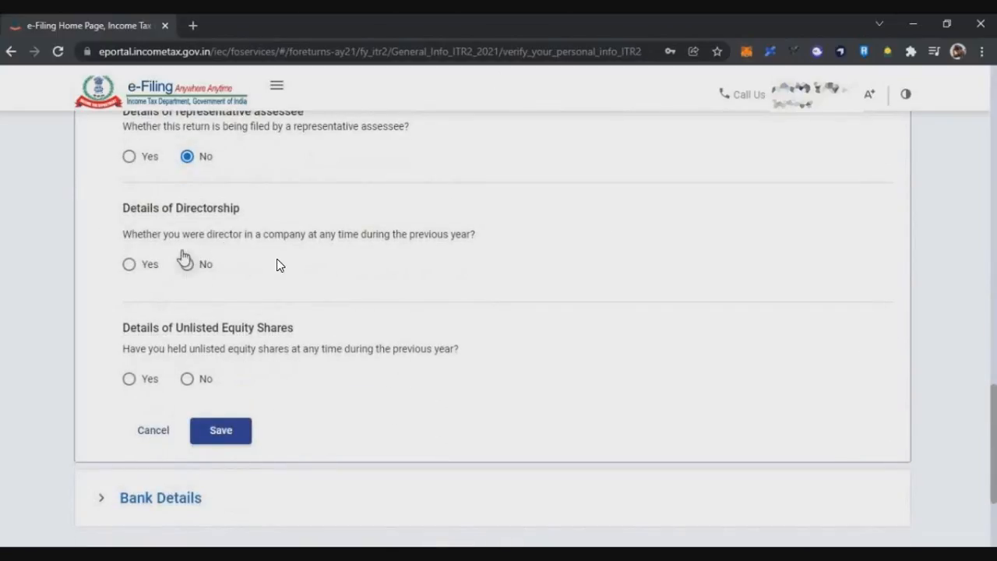
pyautogui.click(187, 263)
pyautogui.moveTo(123, 353); pyautogui.dragTo(269, 416)
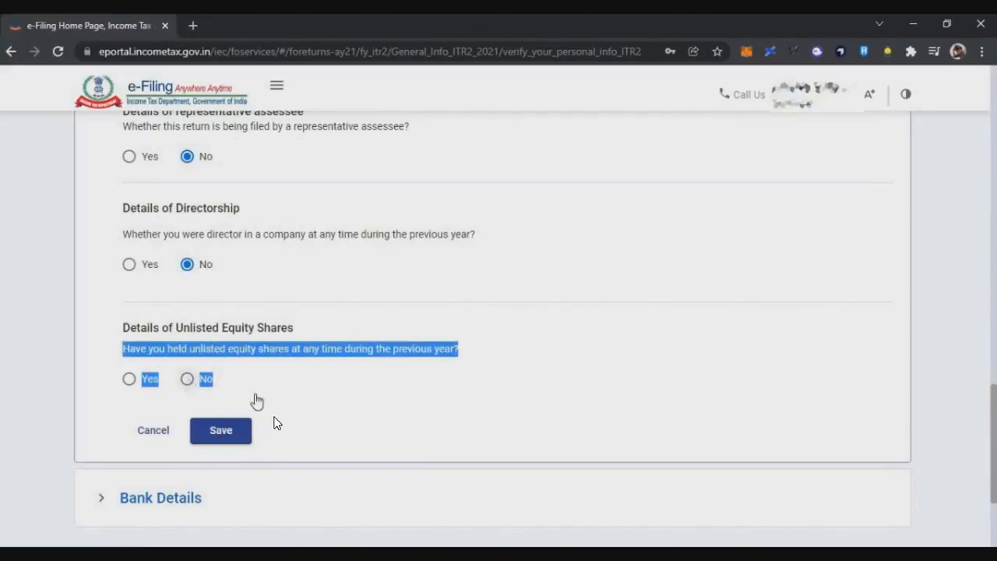
pyautogui.click(187, 379)
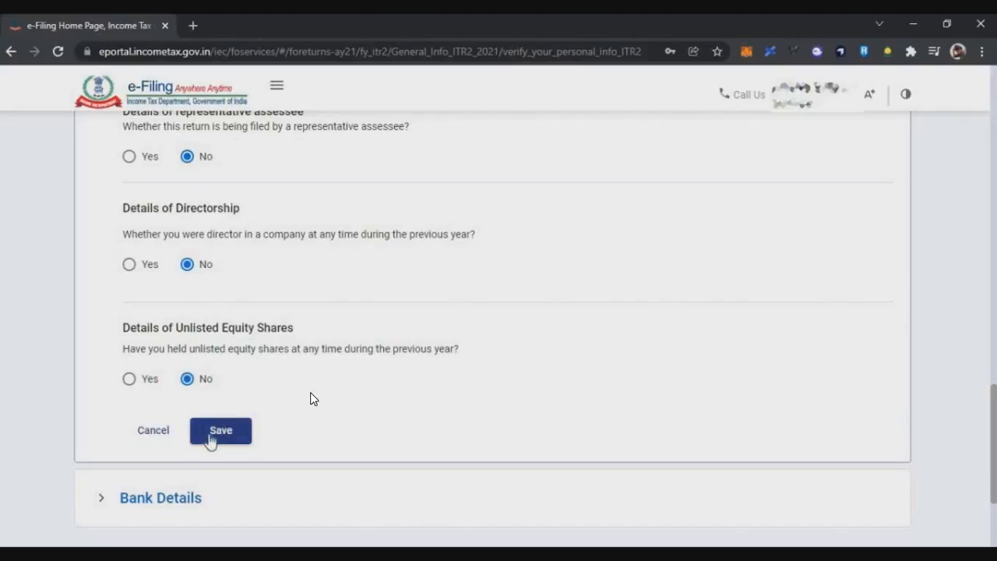
pyautogui.click(214, 438)
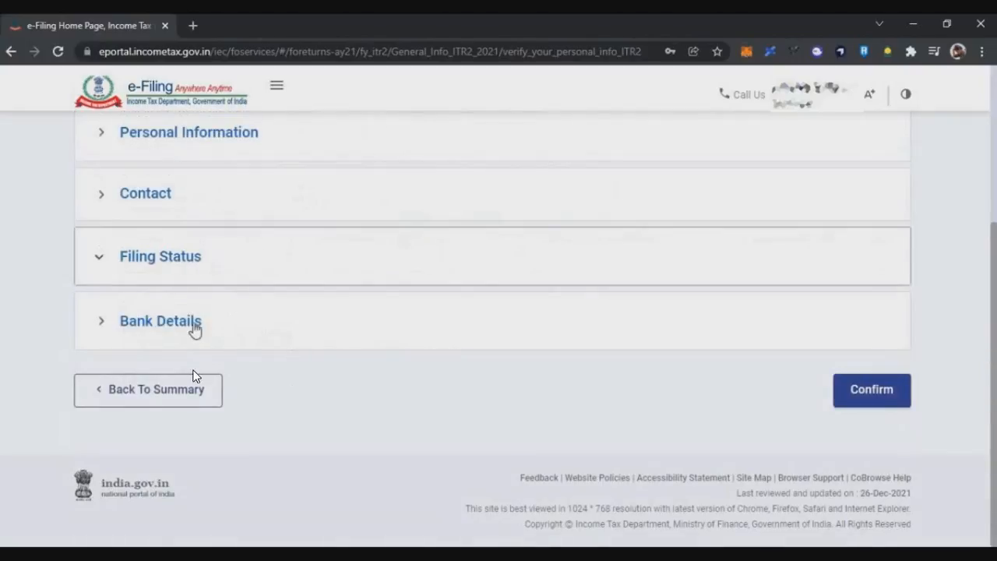
# Step: Expand the Bank Details section and review the bank account declaration and refund instructions
pyautogui.click(175, 322)
pyautogui.scroll(-4, 312, 281)
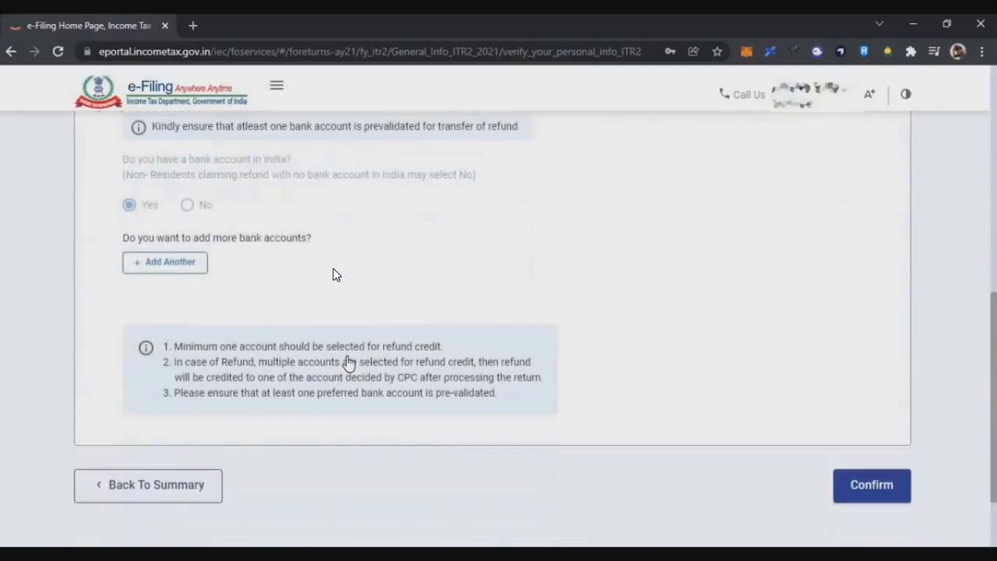
pyautogui.scroll(2, 317, 278)
pyautogui.scroll(-1, 309, 286)
pyautogui.scroll(1, 229, 328)
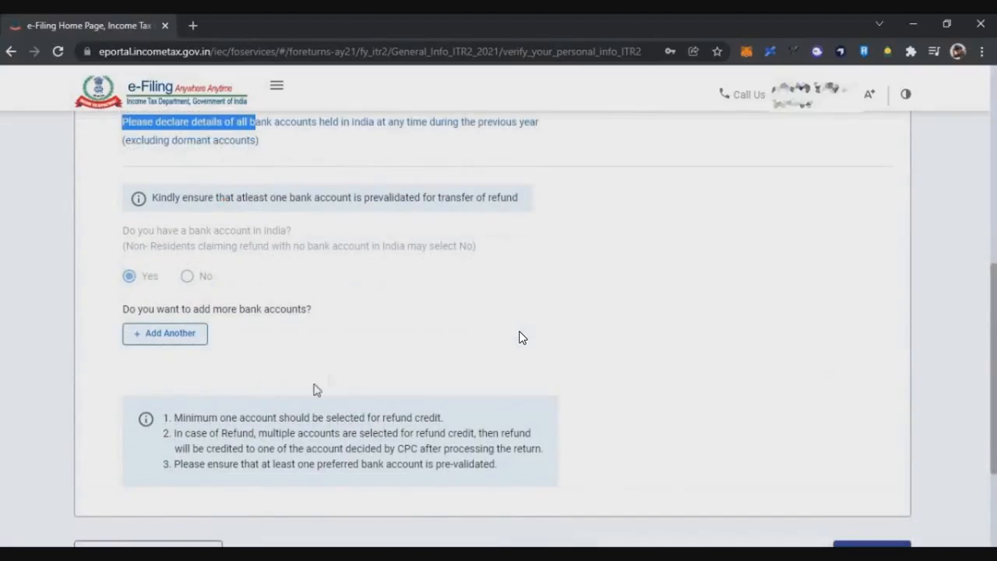
# Step: Choose to add another bank account and continue through the redirect confirmation to the bank account entry form
pyautogui.click(165, 333)
pyautogui.moveTo(309, 302); pyautogui.dragTo(480, 327)
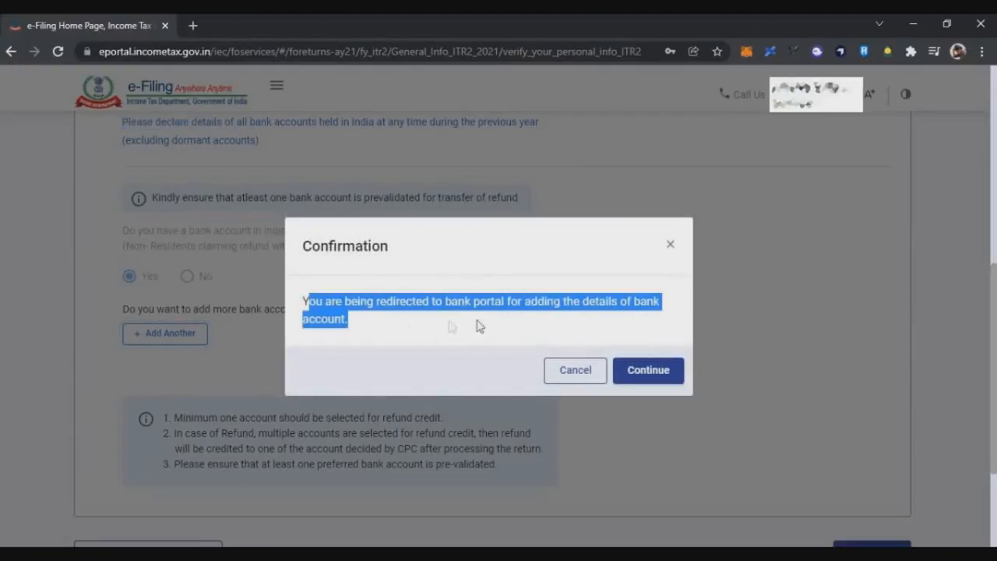
pyautogui.click(745, 317)
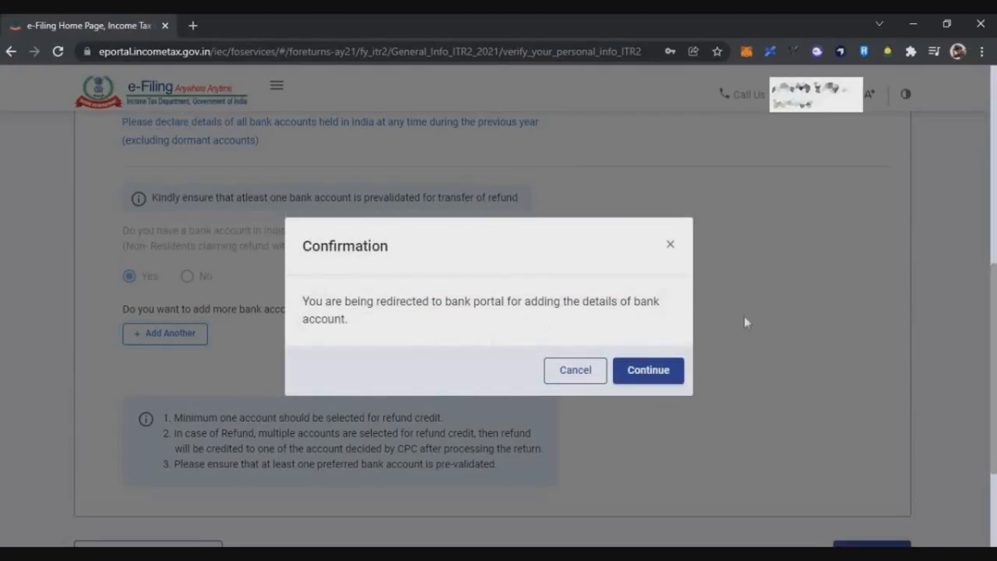
pyautogui.click(639, 372)
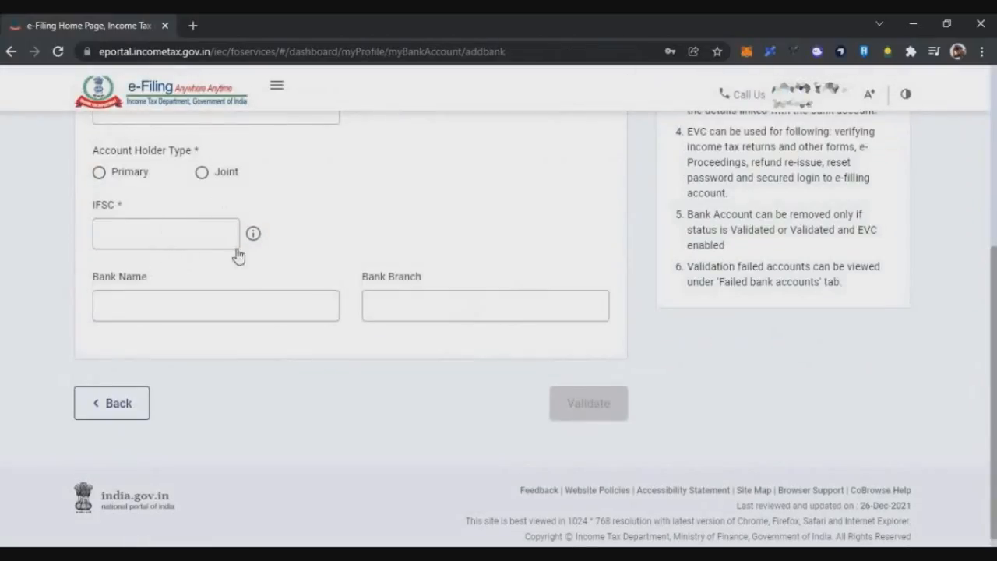
pyautogui.scroll(5, 234, 254)
pyautogui.click(155, 330)
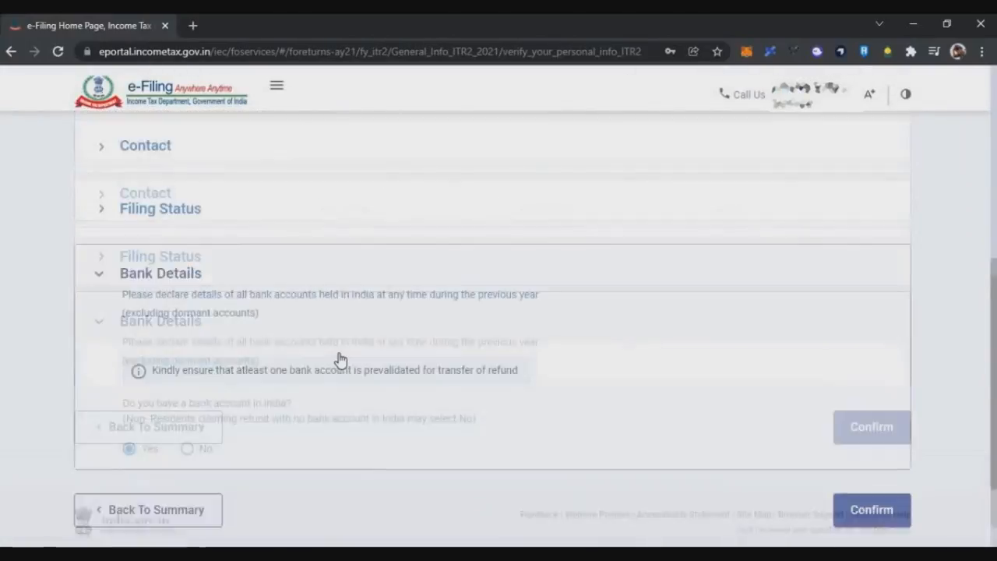
# Step: Nominate the listed bank account for refund and confirm Part A - General Information
pyautogui.scroll(-5, 338, 359)
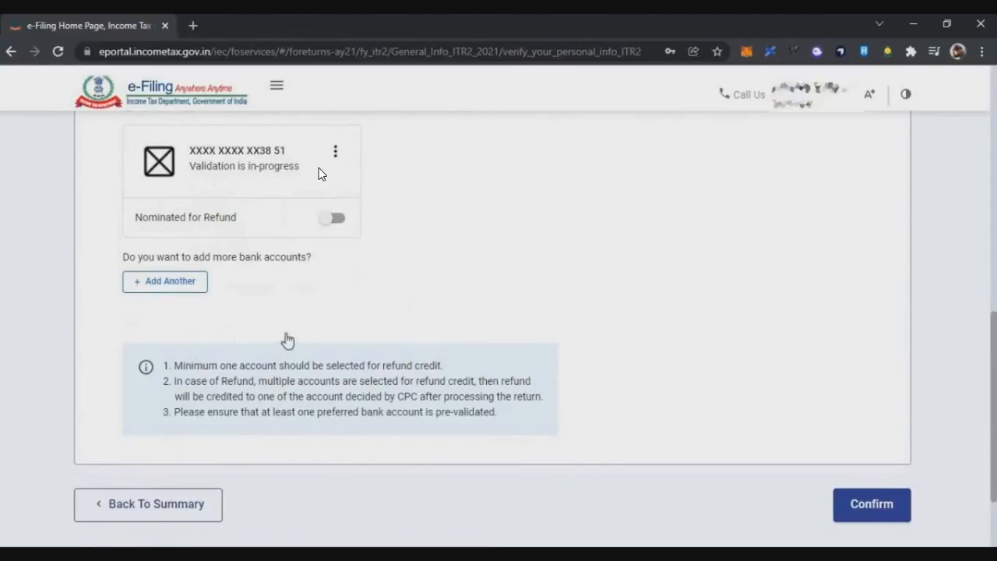
pyautogui.click(333, 219)
pyautogui.scroll(-1, 452, 298)
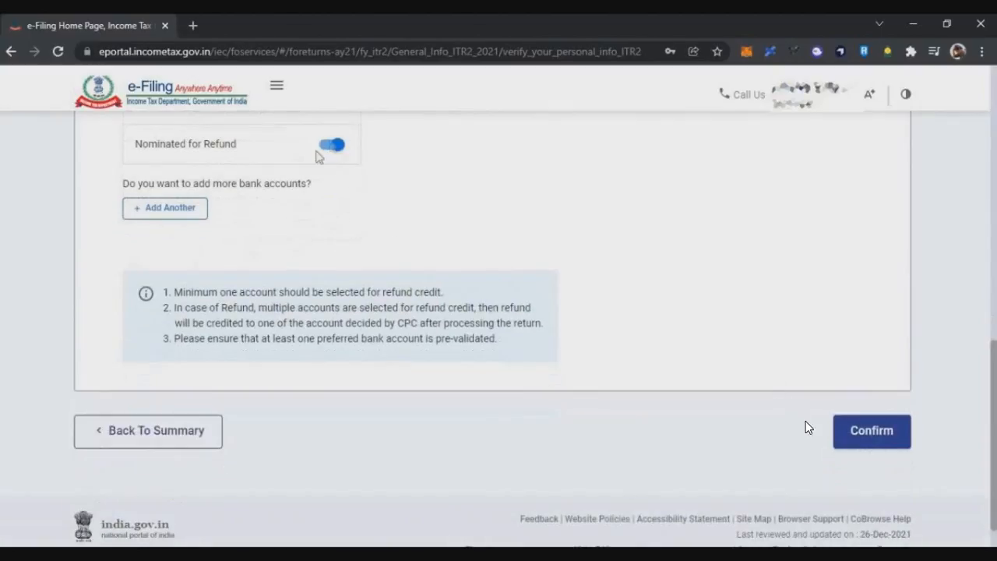
pyautogui.click(853, 430)
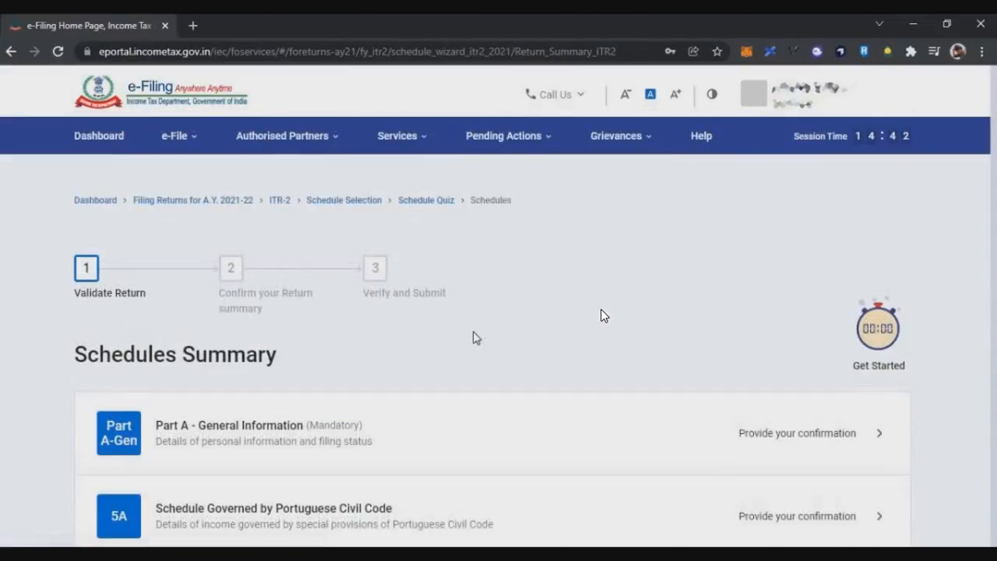
# Step: Open Schedule Capital Gains, select 'Amount deemed to be Short Term/ Long Term Capital Gains' as the asset type and continue
pyautogui.scroll(-2, 459, 383)
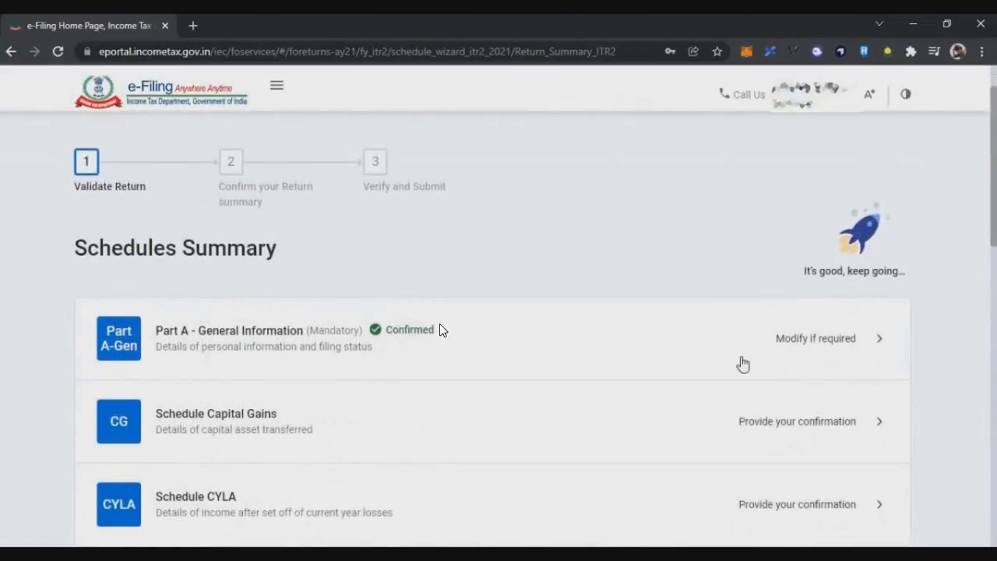
pyautogui.scroll(-2, 458, 333)
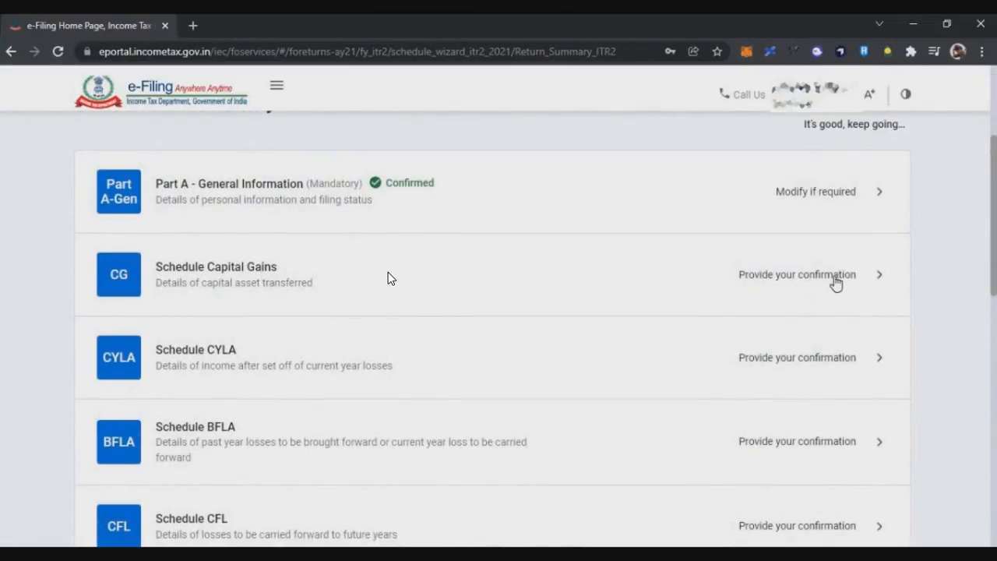
pyautogui.click(835, 282)
pyautogui.scroll(-2, 421, 294)
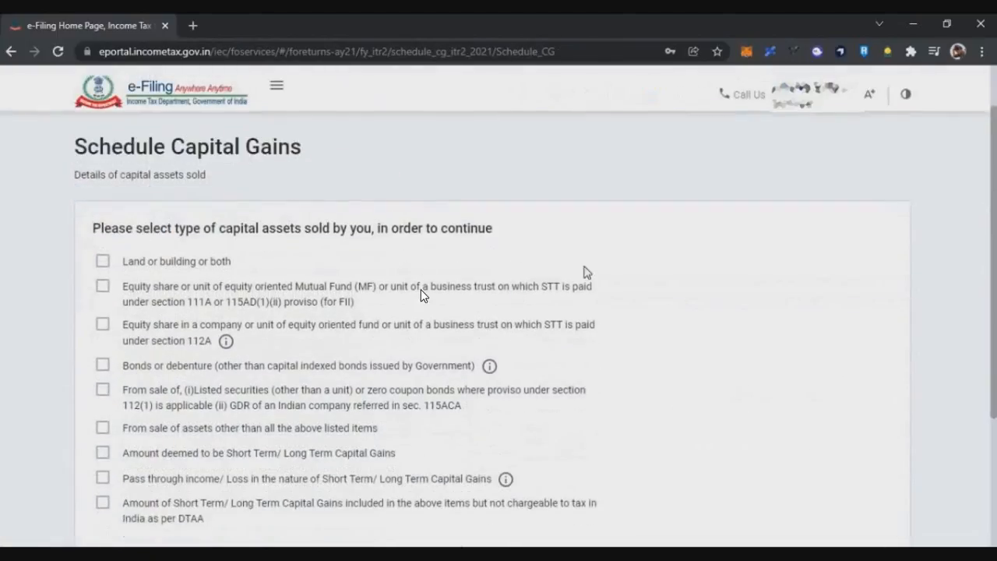
pyautogui.scroll(-1, 420, 295)
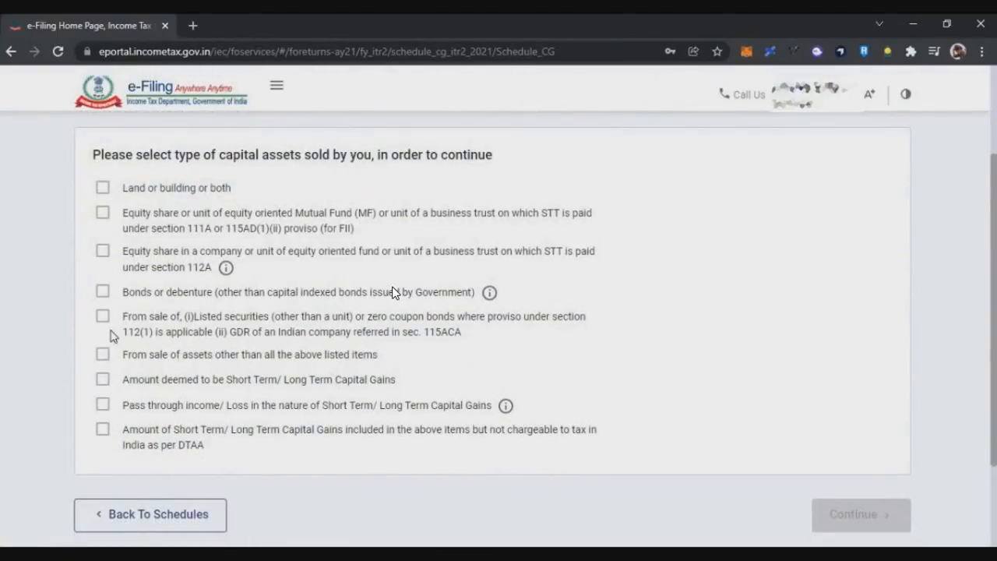
pyautogui.click(221, 380)
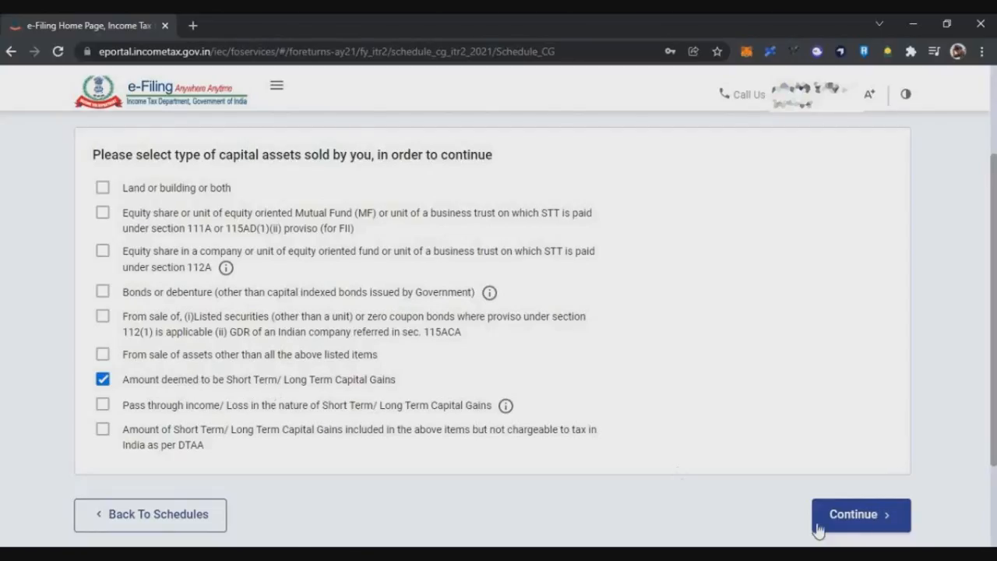
pyautogui.click(857, 526)
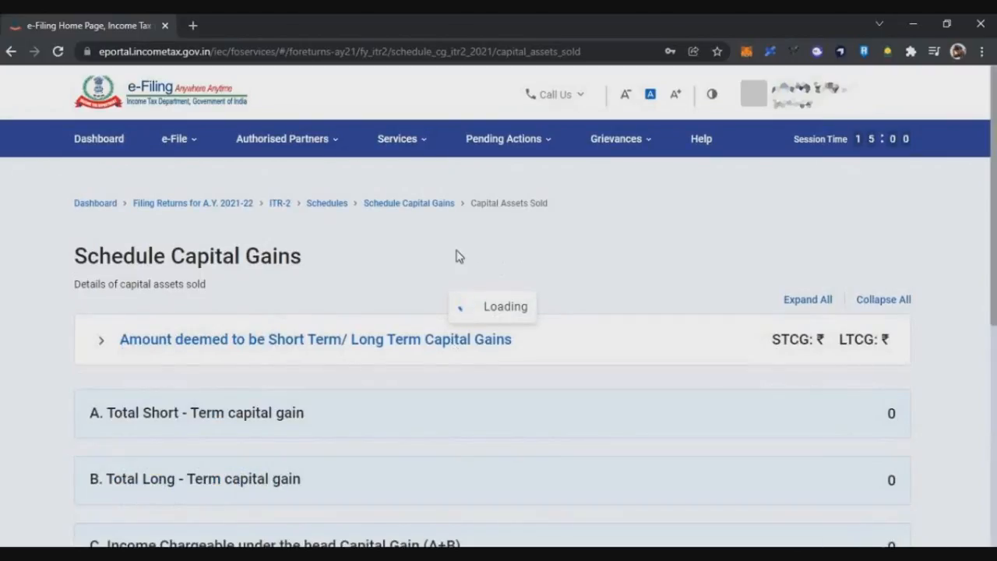
# Step: Expand the section for amounts deemed to be short-term or long-term capital gains and start adding its details
pyautogui.scroll(-1, 480, 315)
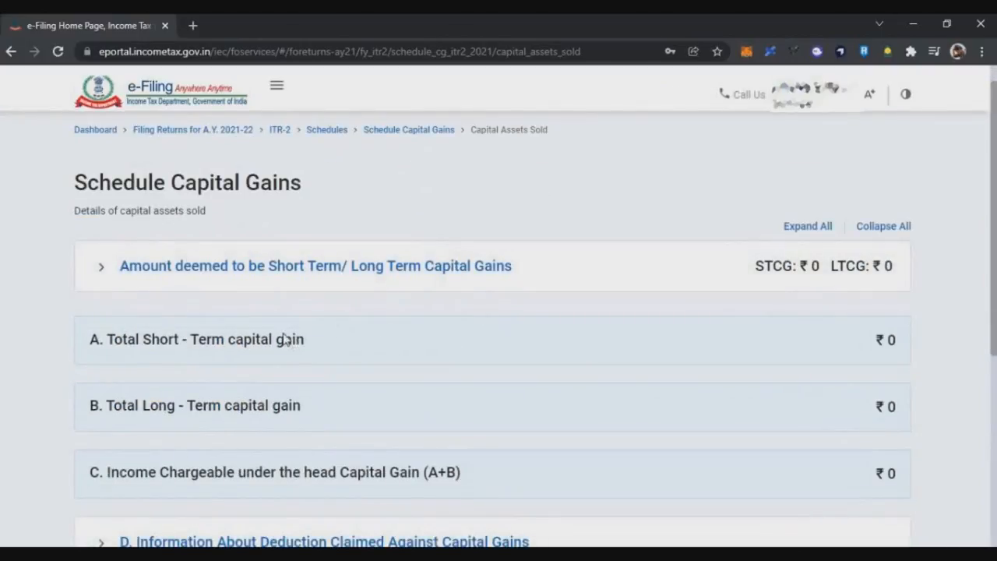
pyautogui.scroll(-3, 402, 311)
pyautogui.scroll(2, 402, 311)
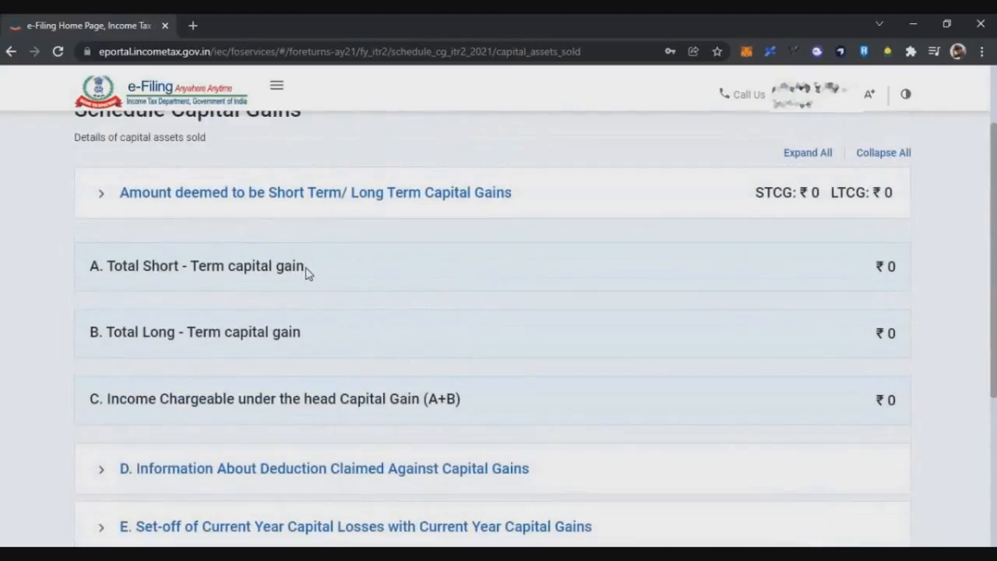
pyautogui.scroll(-3, 336, 286)
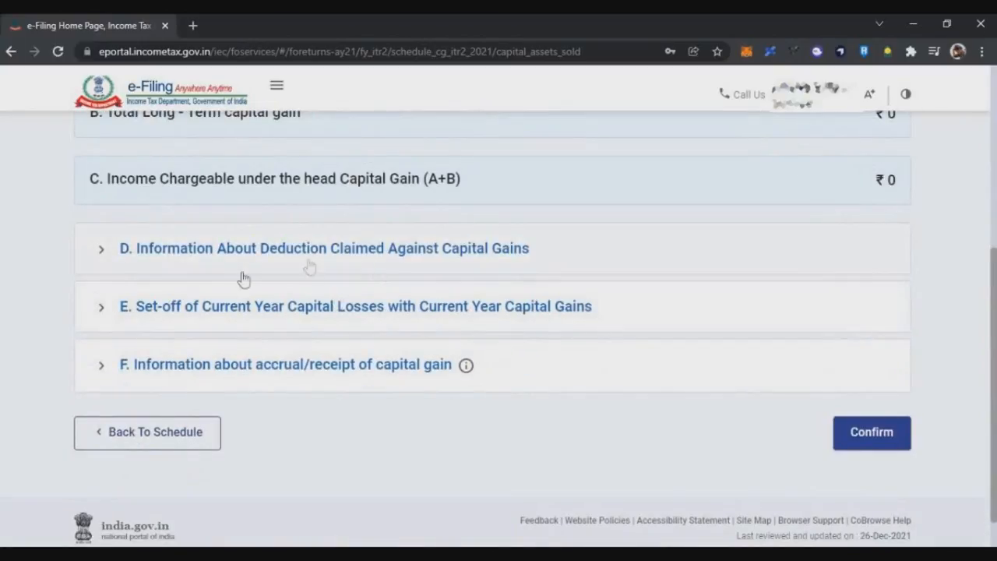
pyautogui.scroll(3, 709, 307)
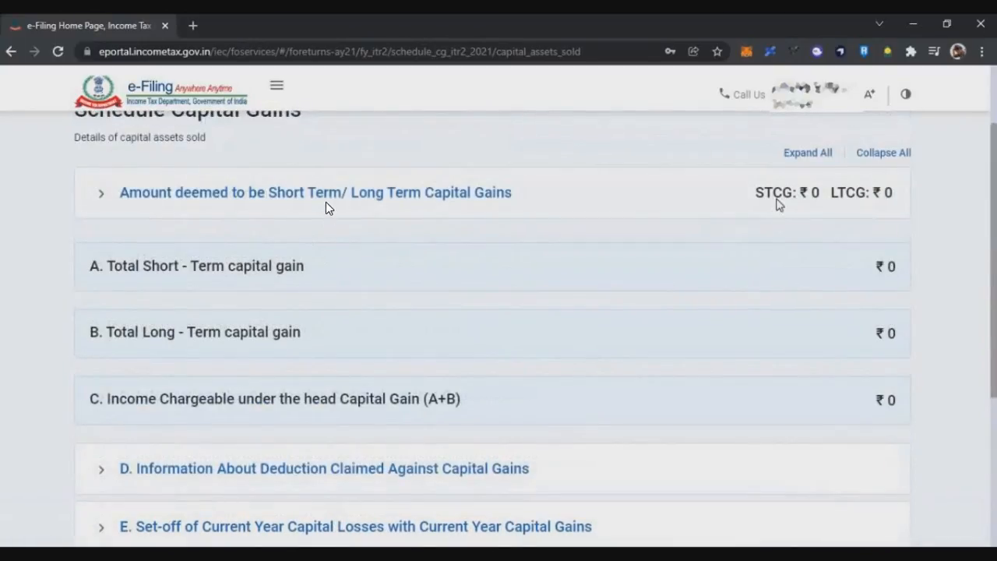
pyautogui.click(283, 196)
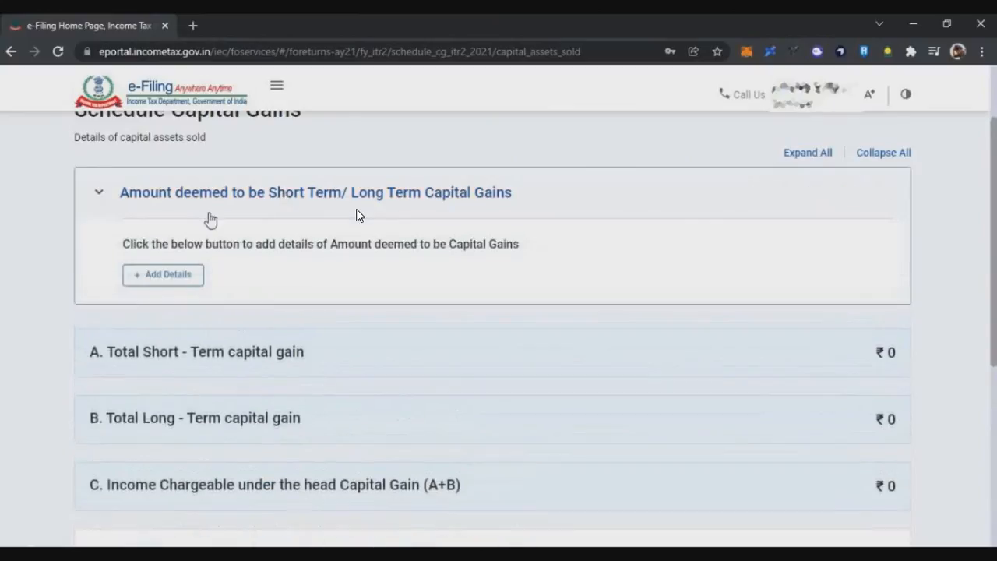
pyautogui.click(186, 282)
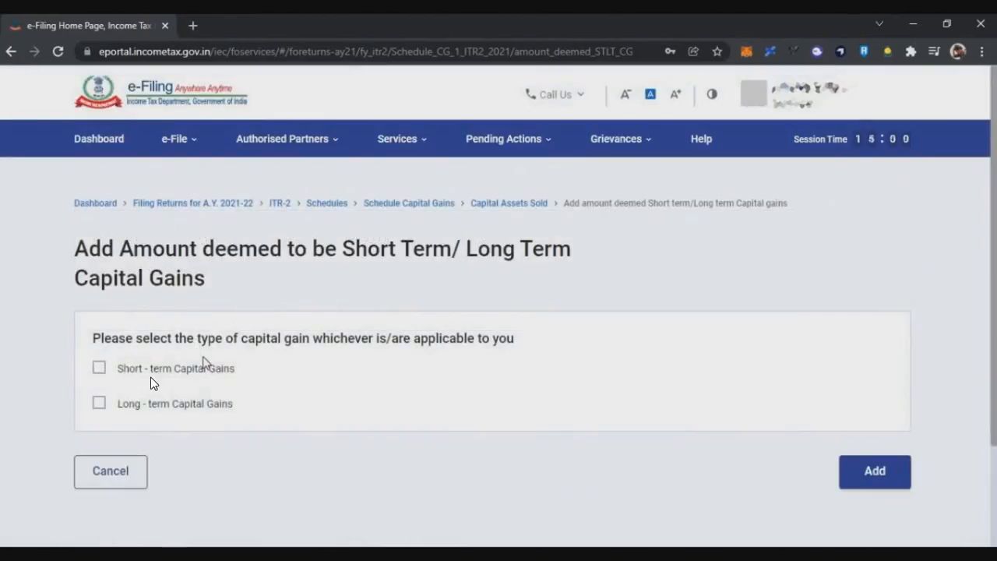
# Step: Add short-term capital gains with the unutilized gain question set to Not Applicable and a deemed amount of ₹8,13,755
pyautogui.click(99, 332)
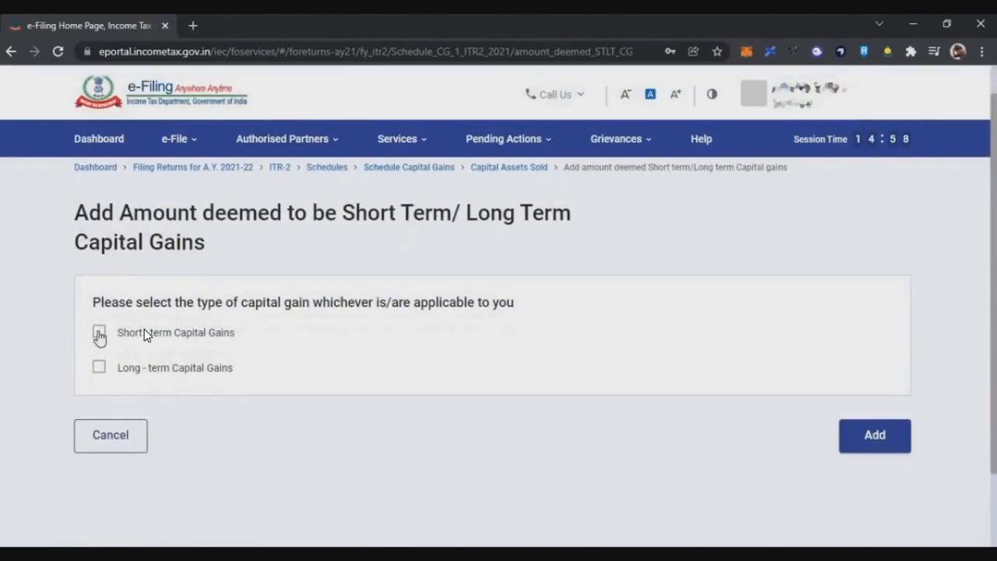
pyautogui.scroll(-2, 234, 315)
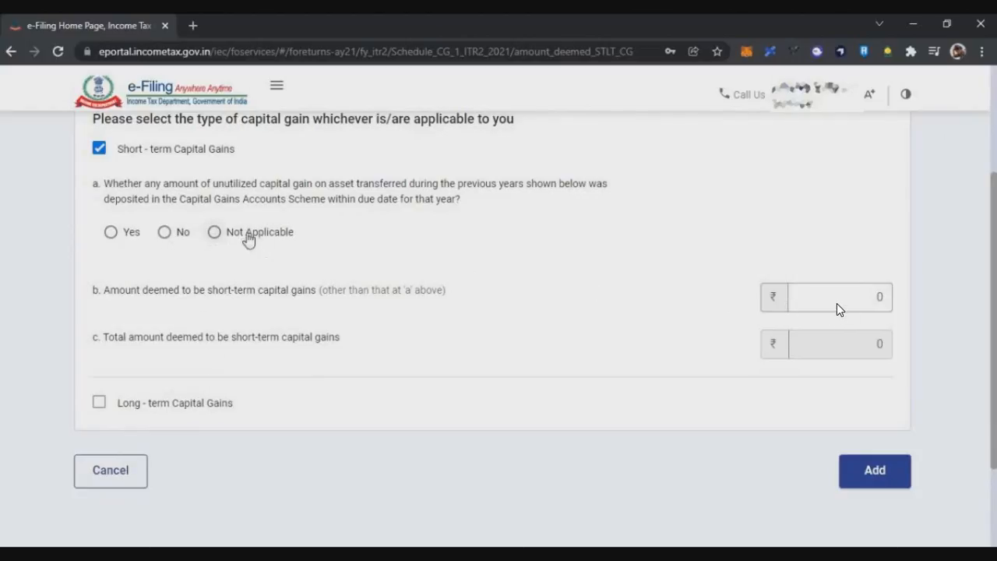
pyautogui.click(222, 233)
pyautogui.click(798, 290)
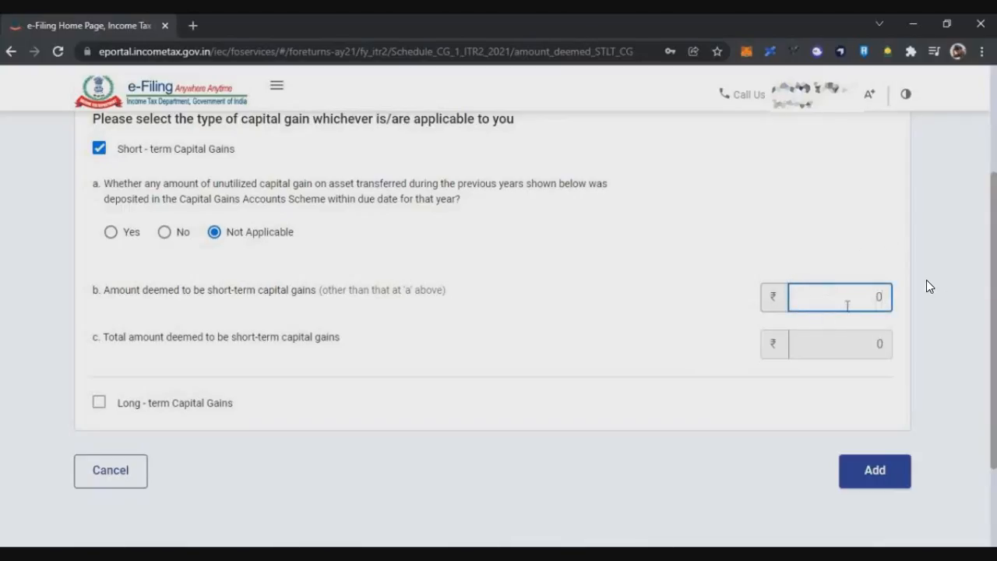
pyautogui.press('BackSpace')
pyautogui.write('813755')
pyautogui.click(905, 488)
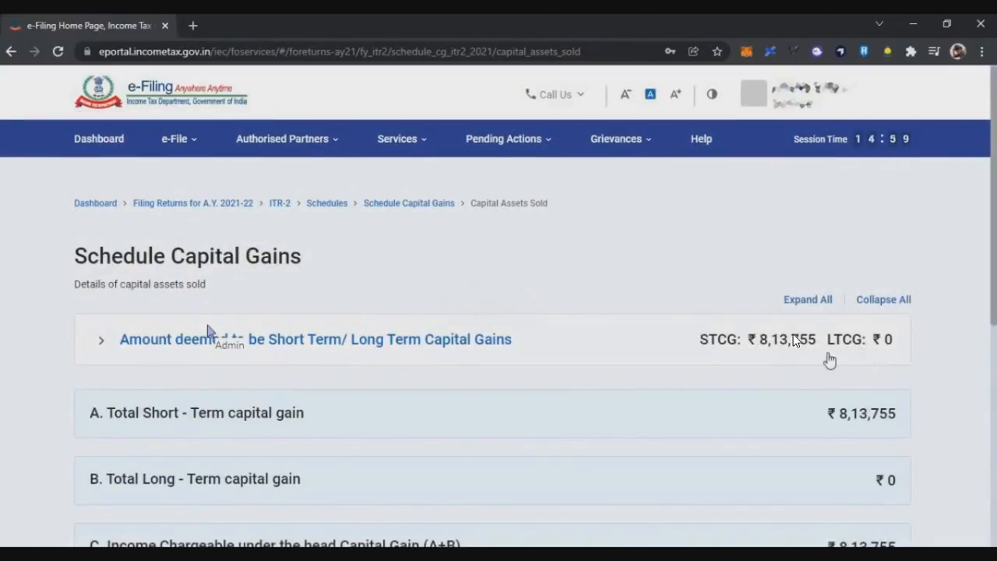
# Step: Review the capital gain totals and confirm Schedule Capital Gains, returning to the Schedules Summary
pyautogui.scroll(-3, 723, 340)
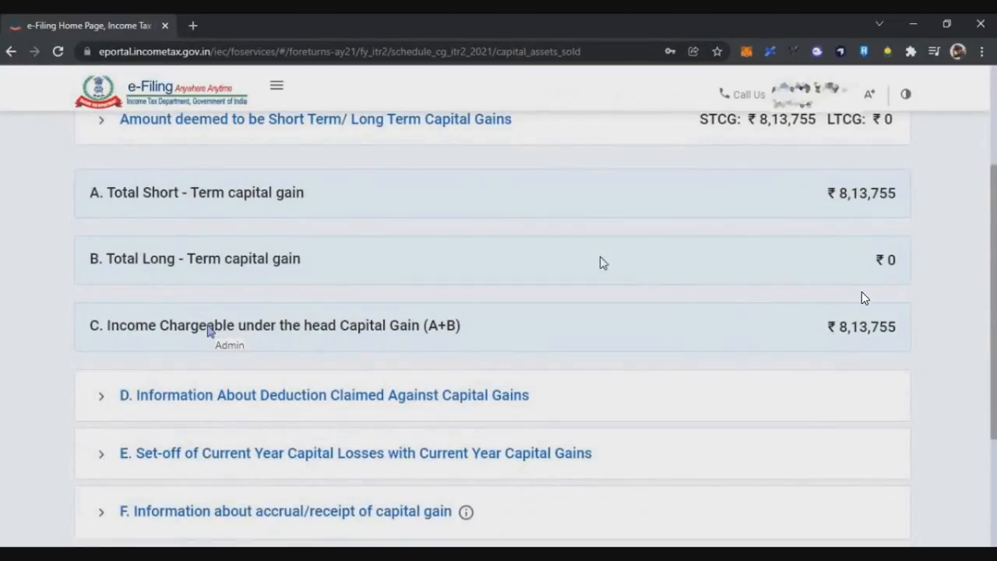
pyautogui.scroll(-3, 862, 292)
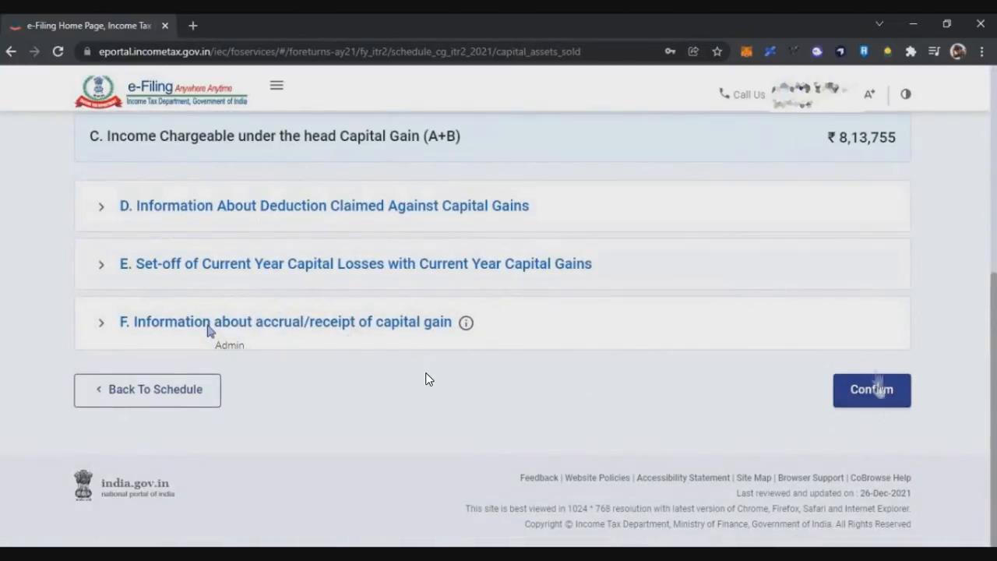
pyautogui.click(872, 390)
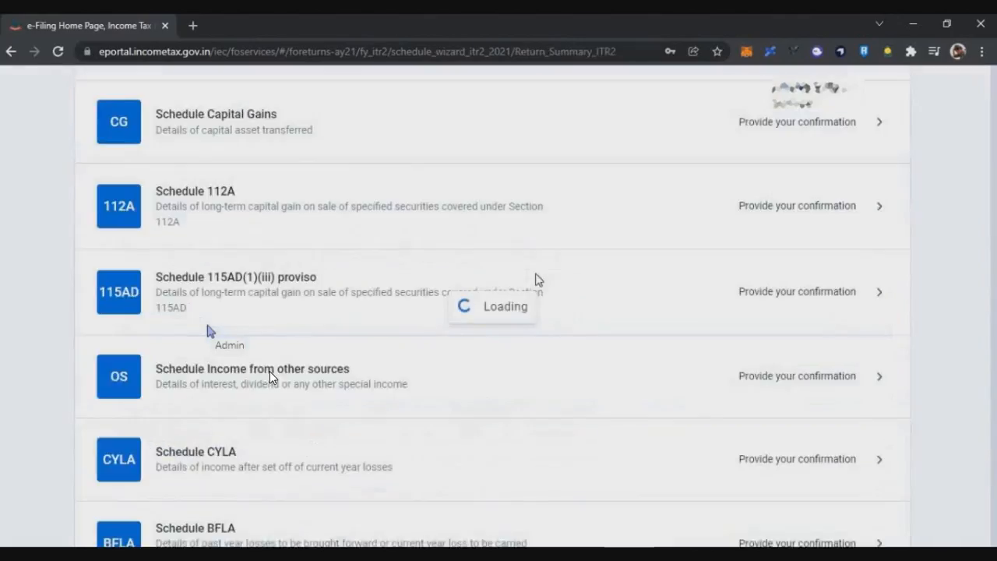
pyautogui.scroll(-3, 330, 363)
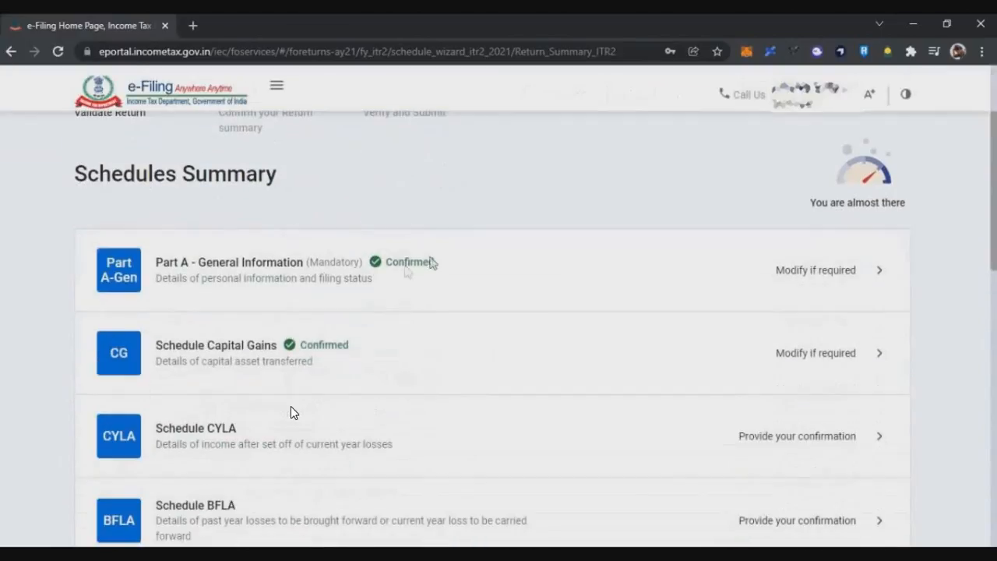
# Step: Open Schedule CYLA, review the income after set-off of current year losses and confirm the schedule
pyautogui.scroll(-1, 312, 363)
pyautogui.click(793, 361)
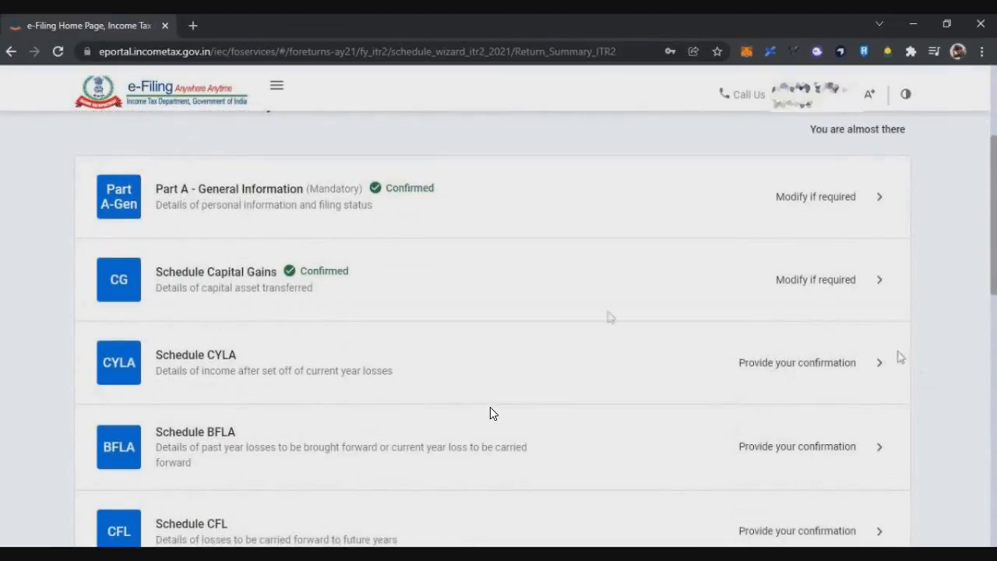
pyautogui.scroll(-3, 826, 326)
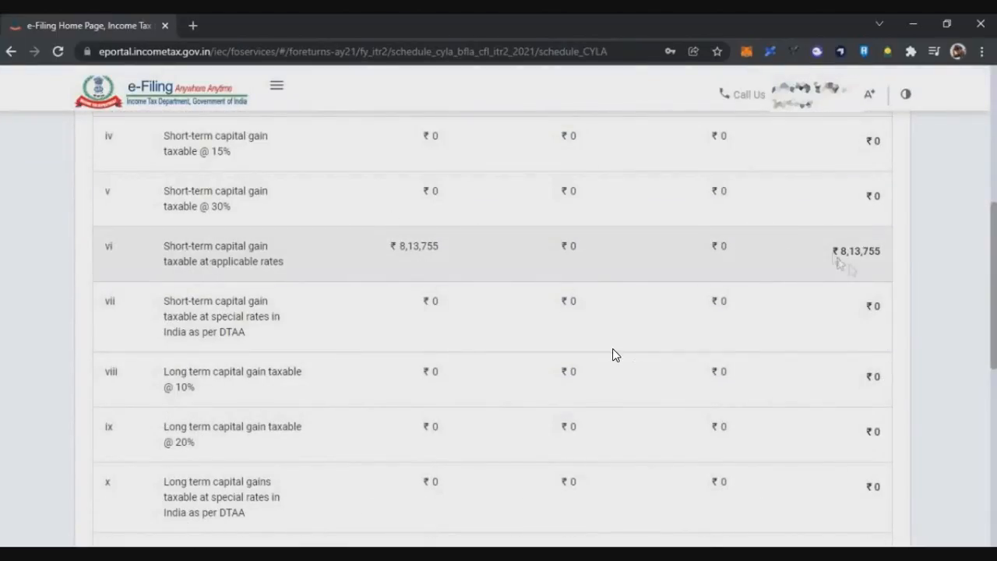
pyautogui.scroll(-5, 615, 351)
# Step: Open Schedule BFLA, review the brought forward losses and compute the set-off
pyautogui.scroll(-8, 517, 347)
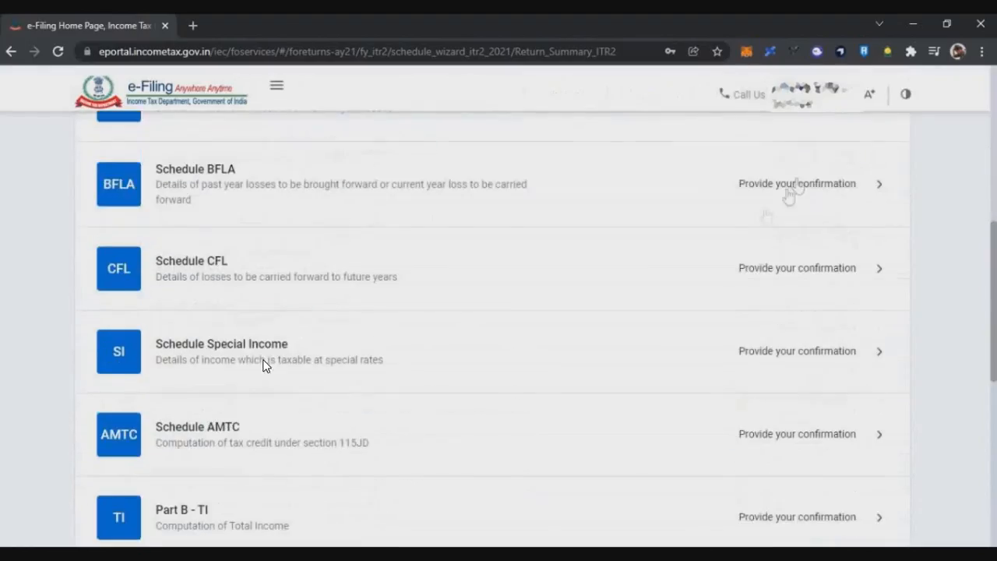
pyautogui.click(790, 193)
pyautogui.scroll(-10, 436, 347)
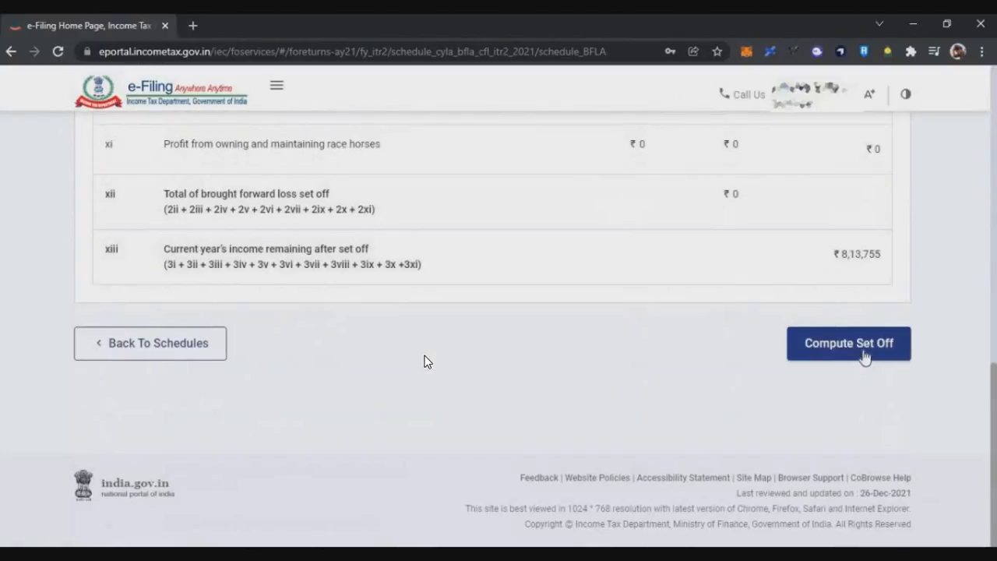
pyautogui.click(842, 352)
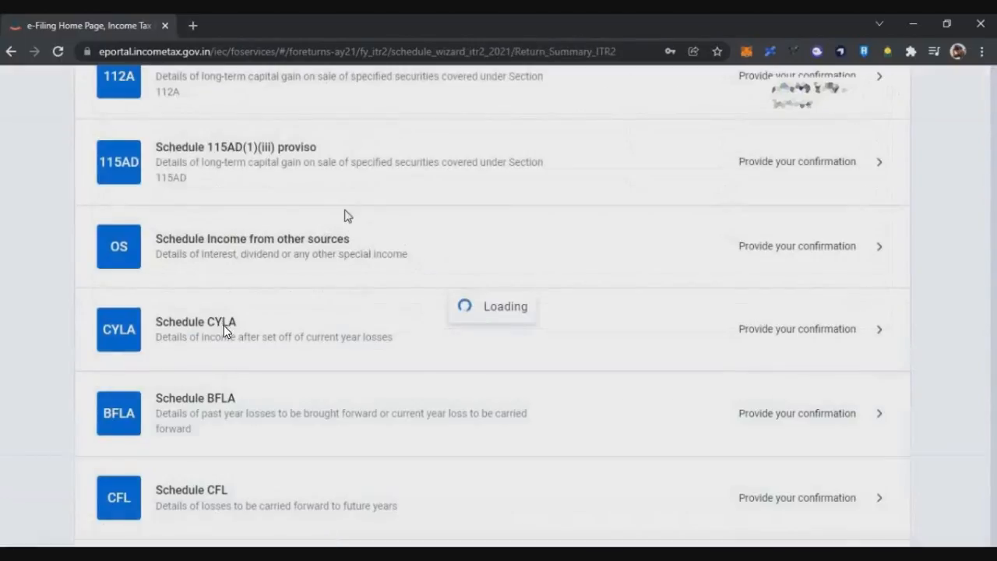
# Step: Open Schedule CFL, review the losses carried forward to future years and compute the set-off
pyautogui.click(312, 416)
pyautogui.scroll(-10, 375, 326)
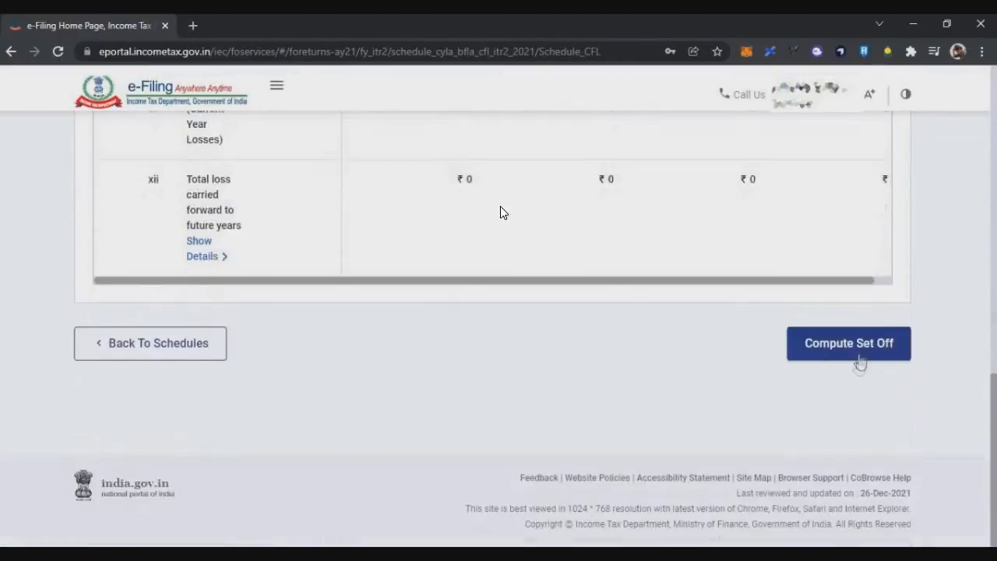
pyautogui.click(856, 352)
# Step: Open Schedule Special Income, go through the income taxable at special rates and confirm the schedule
pyautogui.scroll(-3, 472, 319)
pyautogui.click(826, 286)
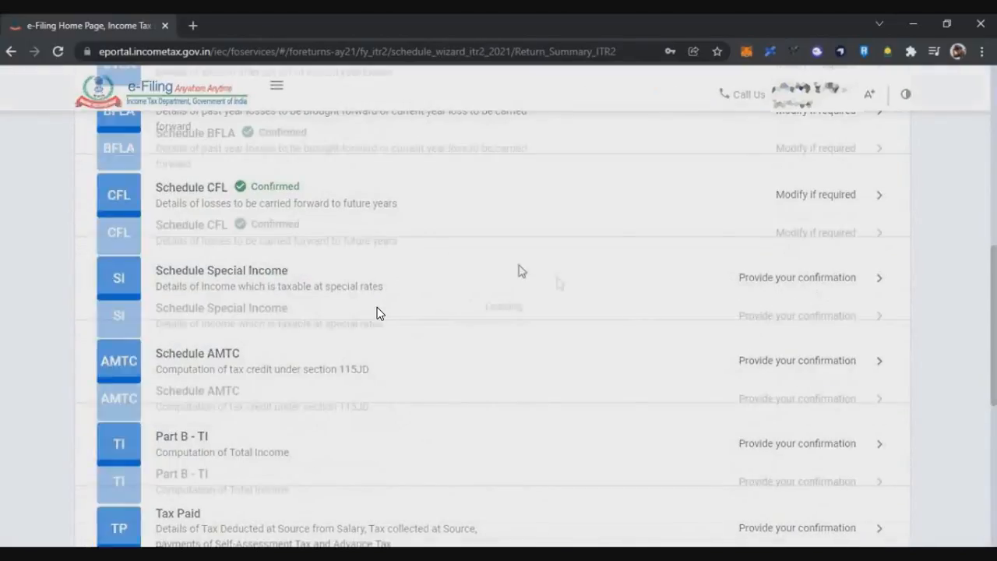
pyautogui.scroll(-15, 419, 287)
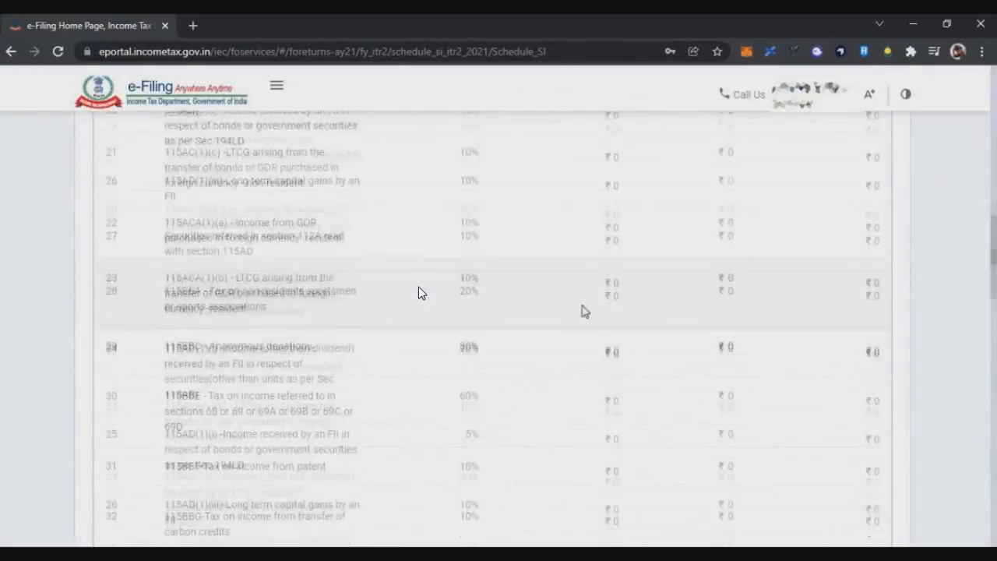
pyautogui.click(860, 350)
# Step: Open Schedule AMTC and confirm it without adding any section 115JD tax credit details
pyautogui.scroll(-8, 455, 253)
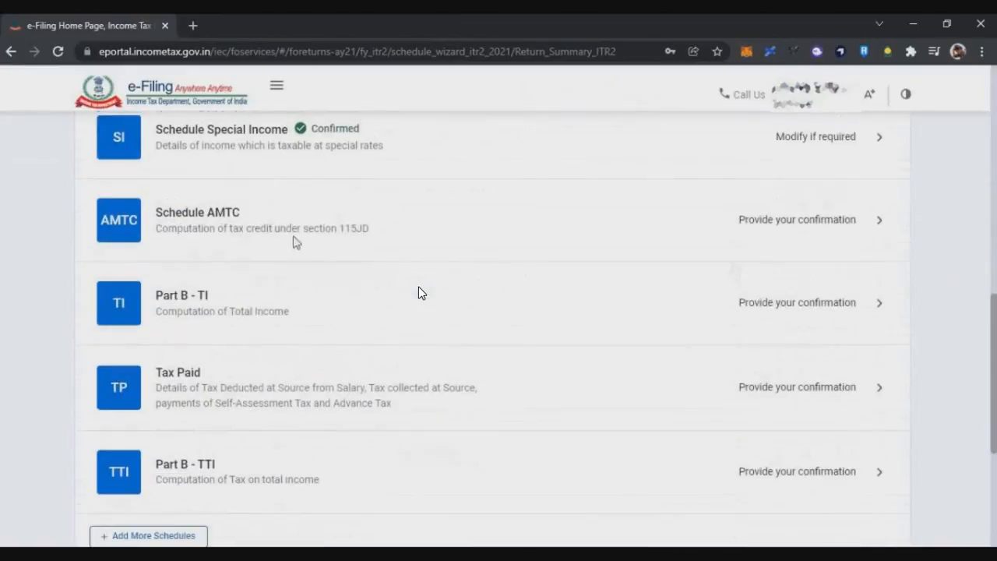
pyautogui.click(855, 228)
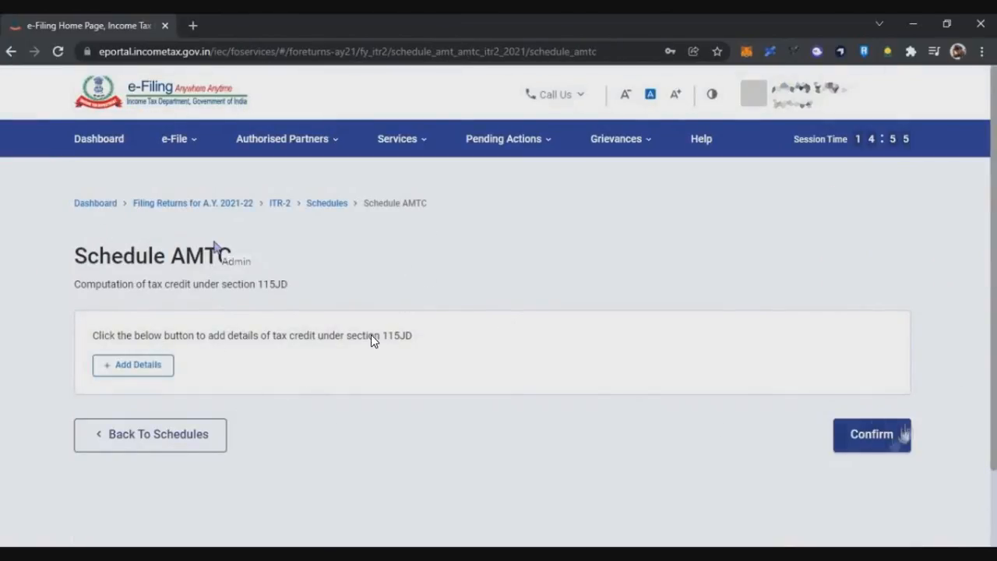
pyautogui.click(896, 435)
# Step: Open Part B - TI, review the computation of total income and confirm it
pyautogui.scroll(-15, 493, 275)
pyautogui.click(849, 223)
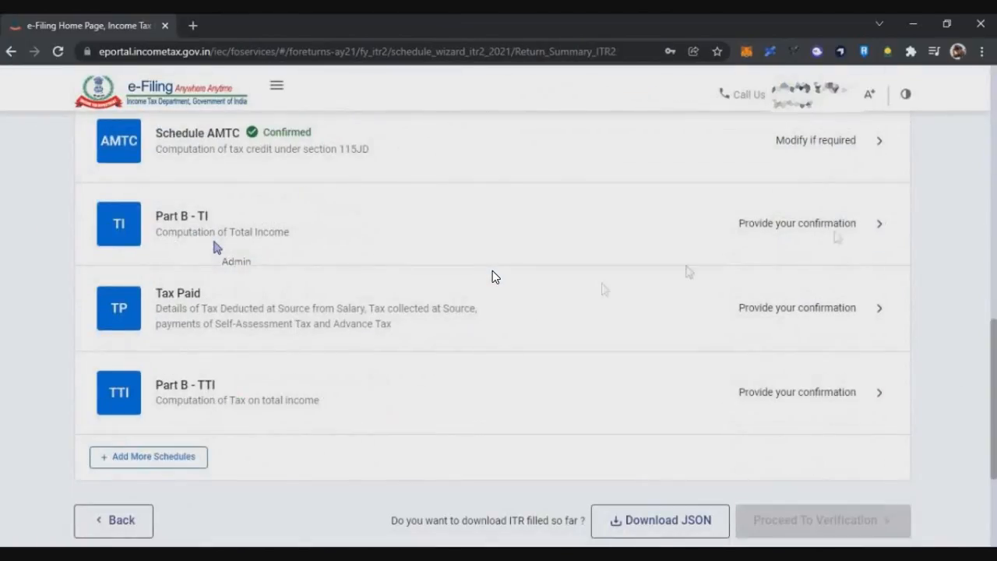
pyautogui.scroll(-2, 492, 273)
pyautogui.scroll(-2, 556, 316)
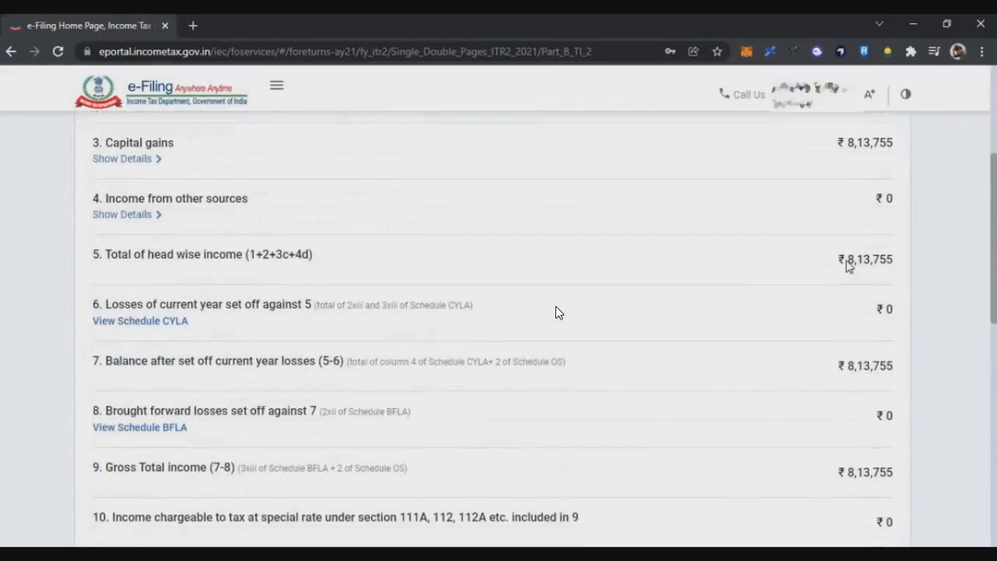
pyautogui.scroll(2, 556, 307)
pyautogui.scroll(-9, 830, 205)
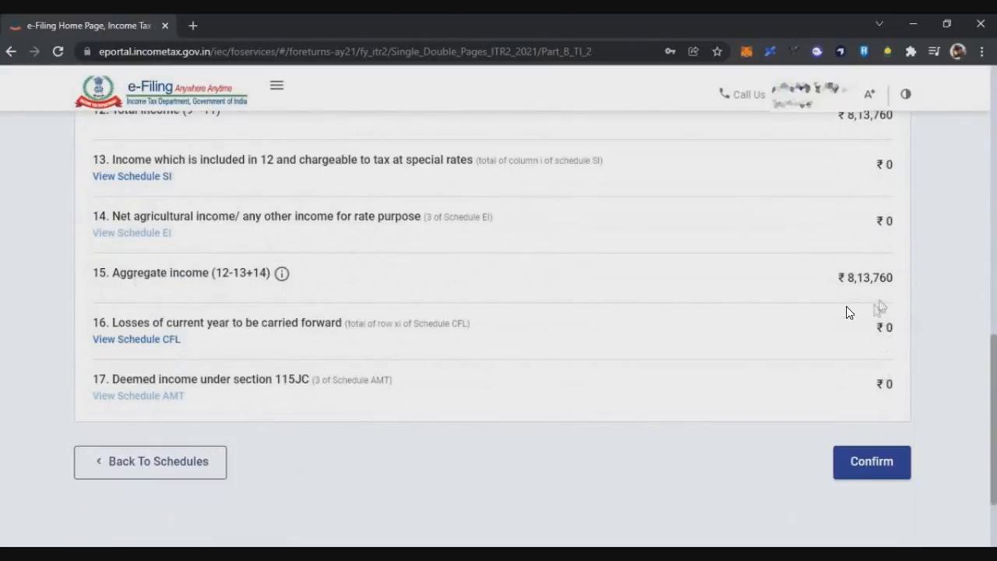
pyautogui.click(872, 461)
# Step: Open the Tax Paid schedule, review the TDS, TCS and advance tax sections, and confirm without adding details
pyautogui.scroll(-15, 696, 305)
pyautogui.click(650, 312)
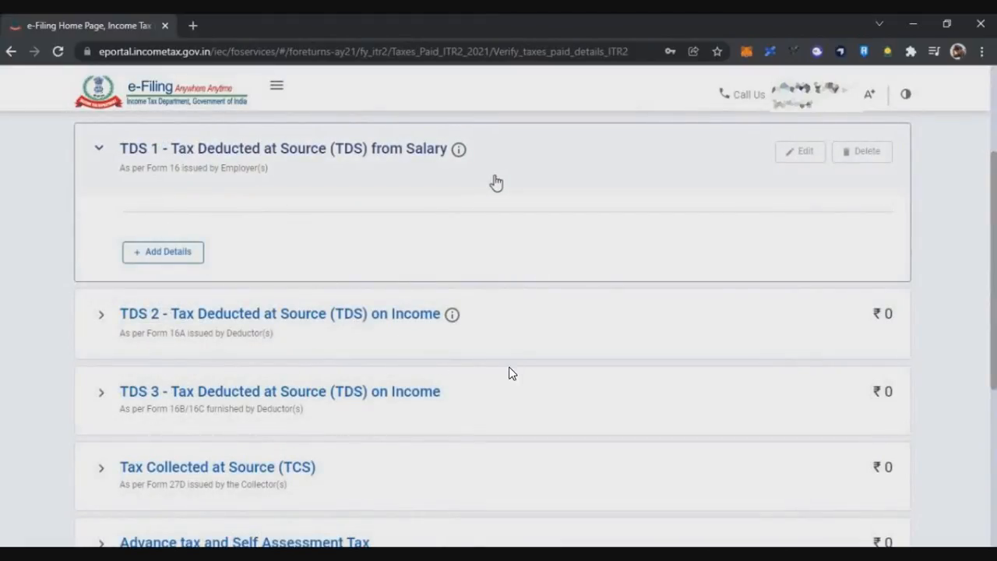
pyautogui.scroll(-4, 490, 344)
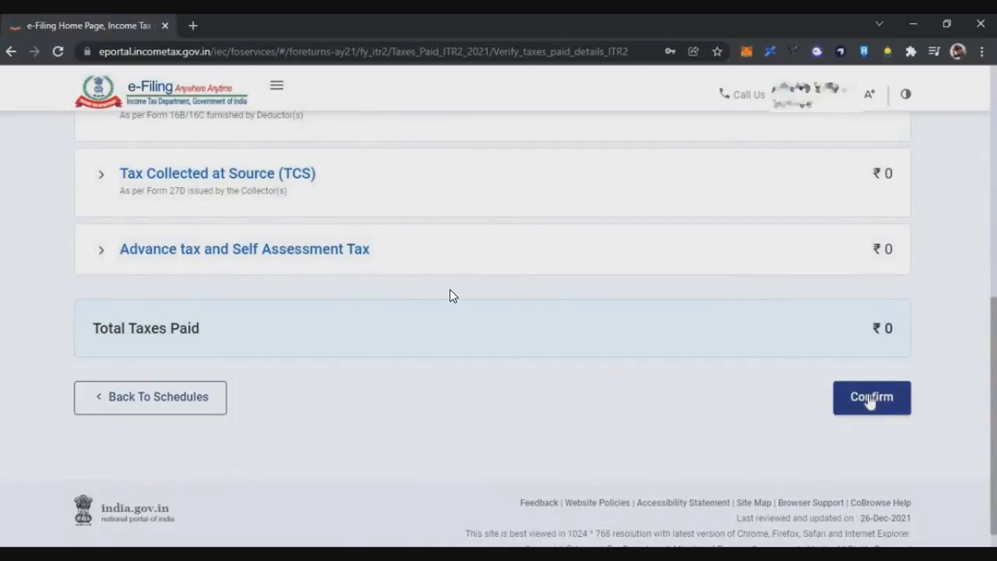
pyautogui.click(870, 398)
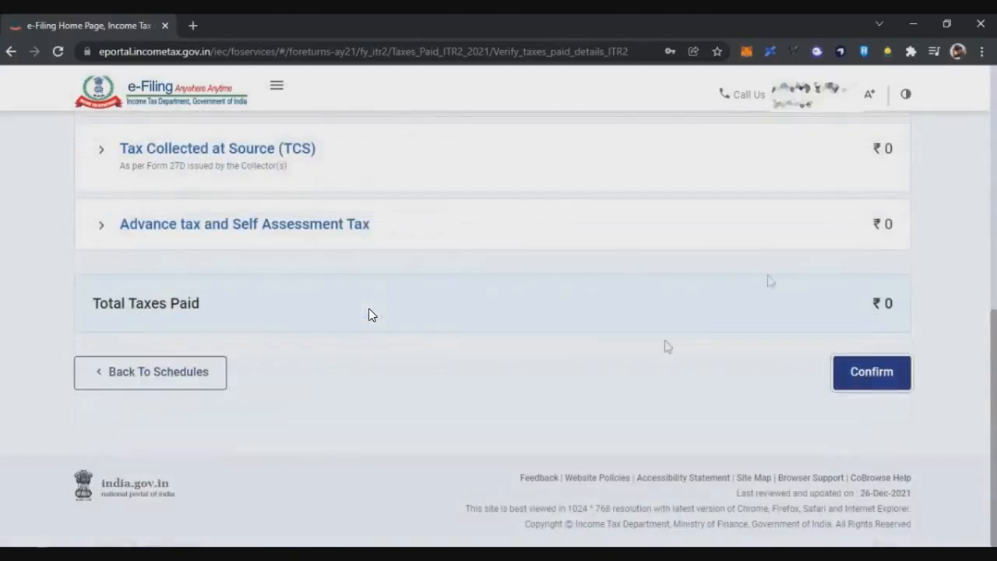
# Step: Open Part B - TTI and examine the net tax liability, interest and fee payable, aggregate liability and amount payable
pyautogui.scroll(-15, 371, 296)
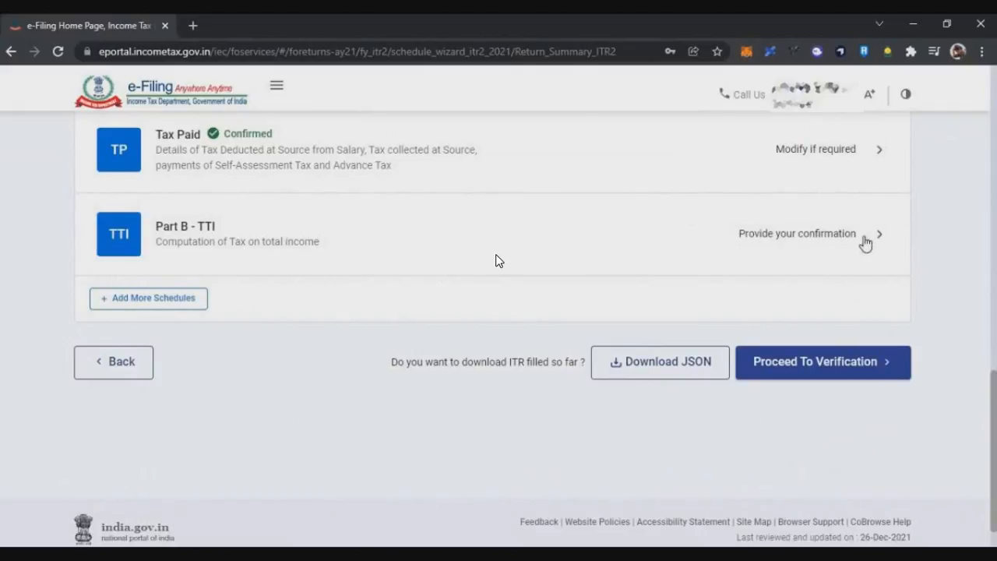
pyautogui.click(864, 239)
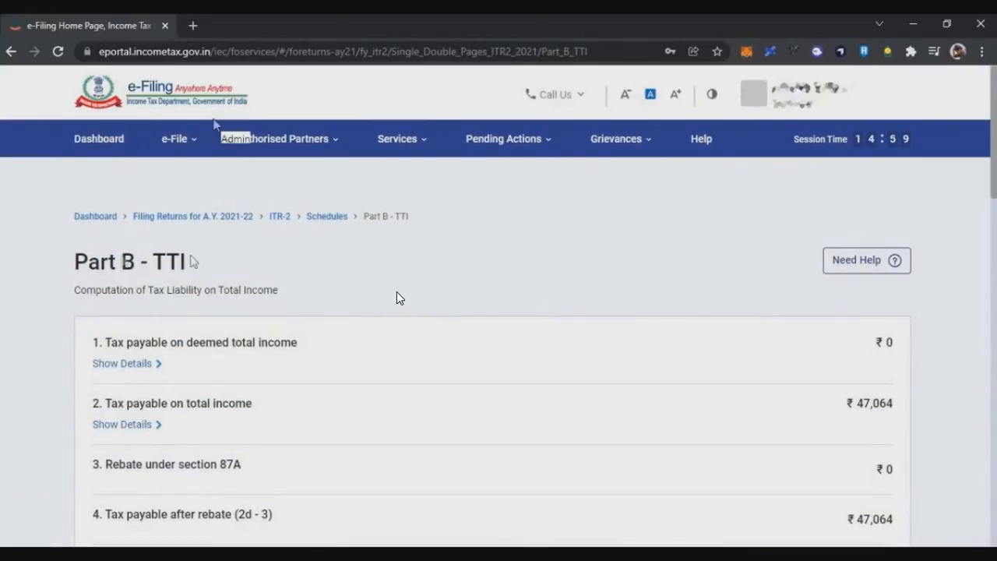
pyautogui.scroll(-2, 392, 306)
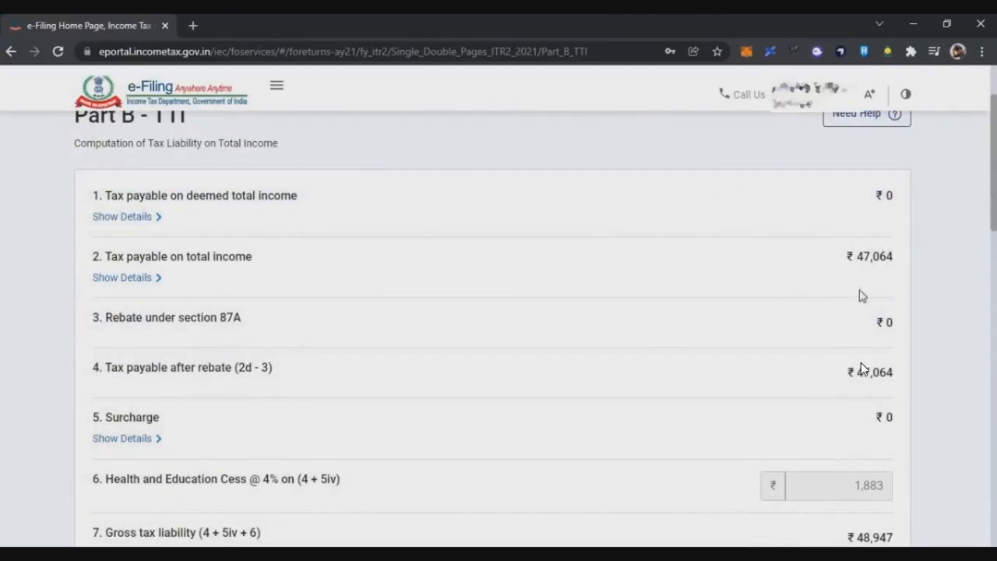
pyautogui.scroll(-4, 797, 392)
pyautogui.scroll(-6, 703, 373)
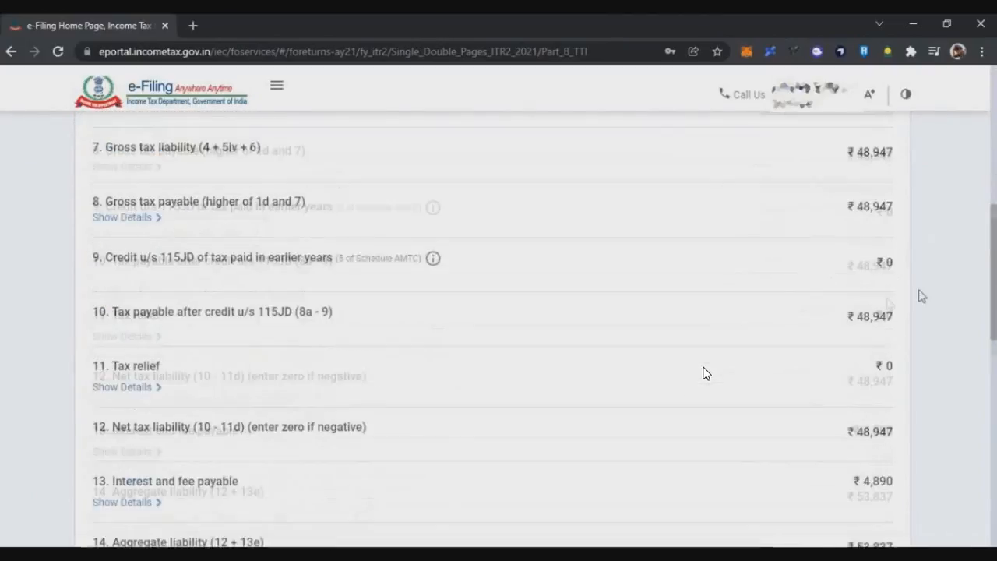
pyautogui.scroll(-2, 857, 347)
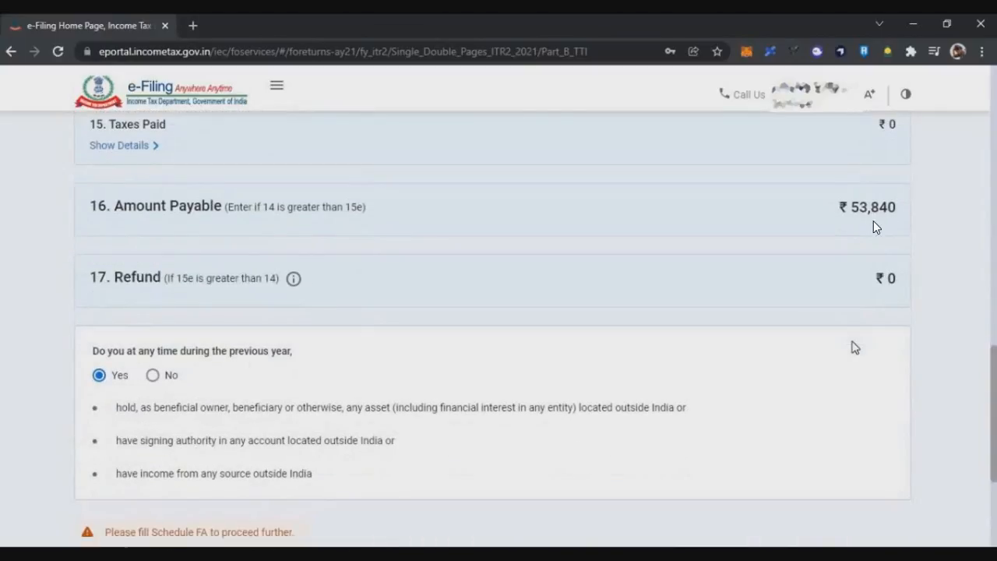
pyautogui.scroll(3, 725, 369)
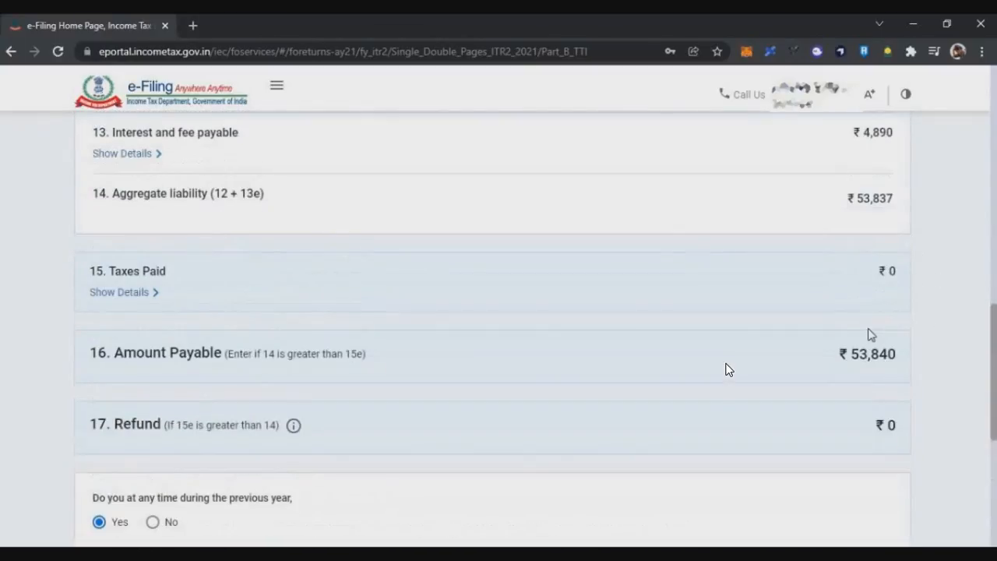
pyautogui.doubleClick(880, 207)
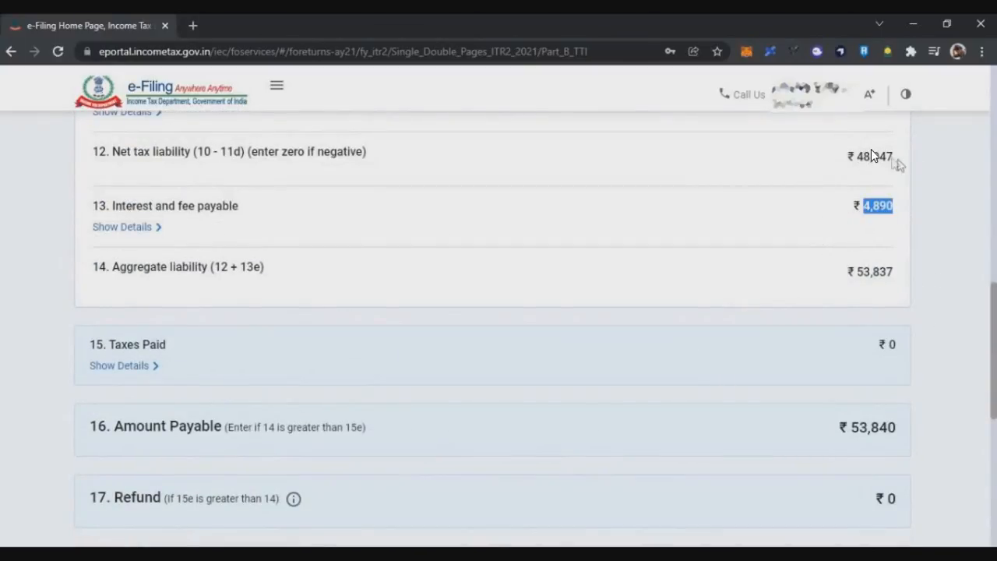
pyautogui.doubleClick(863, 160)
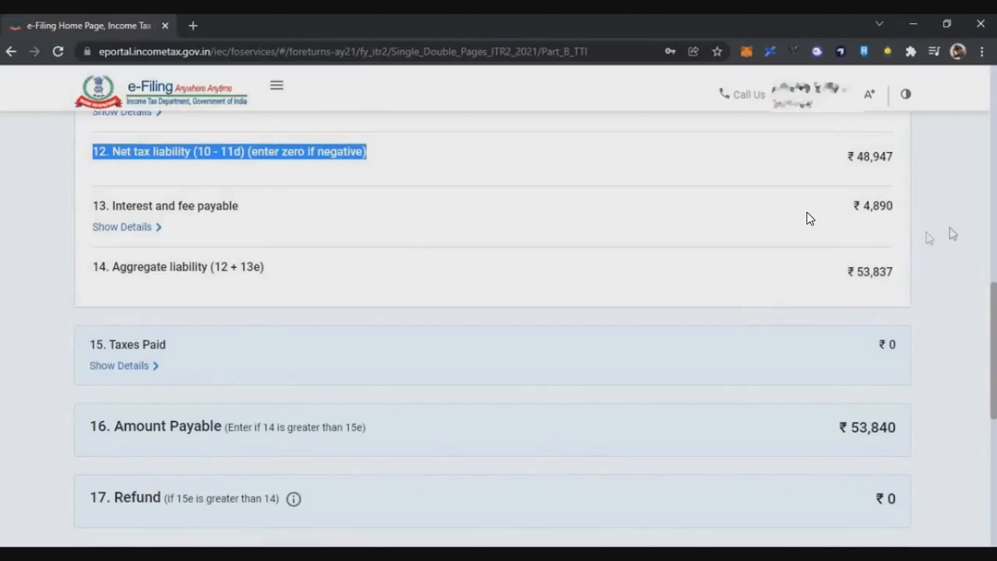
pyautogui.click(647, 220)
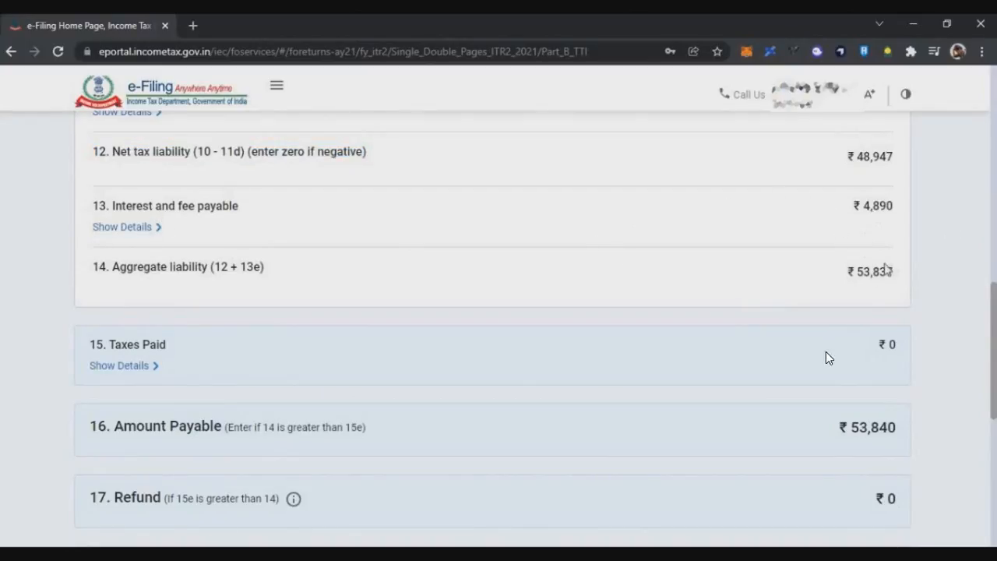
# Step: Answer No to the question about foreign assets, accounts or income outside India in Part B - TTI
pyautogui.scroll(-3, 881, 381)
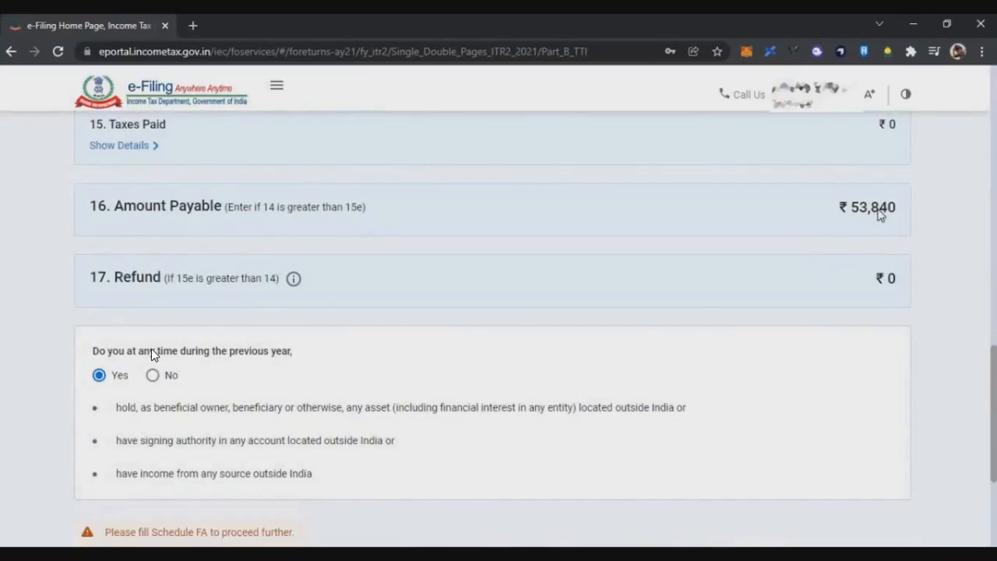
pyautogui.scroll(-2, 865, 226)
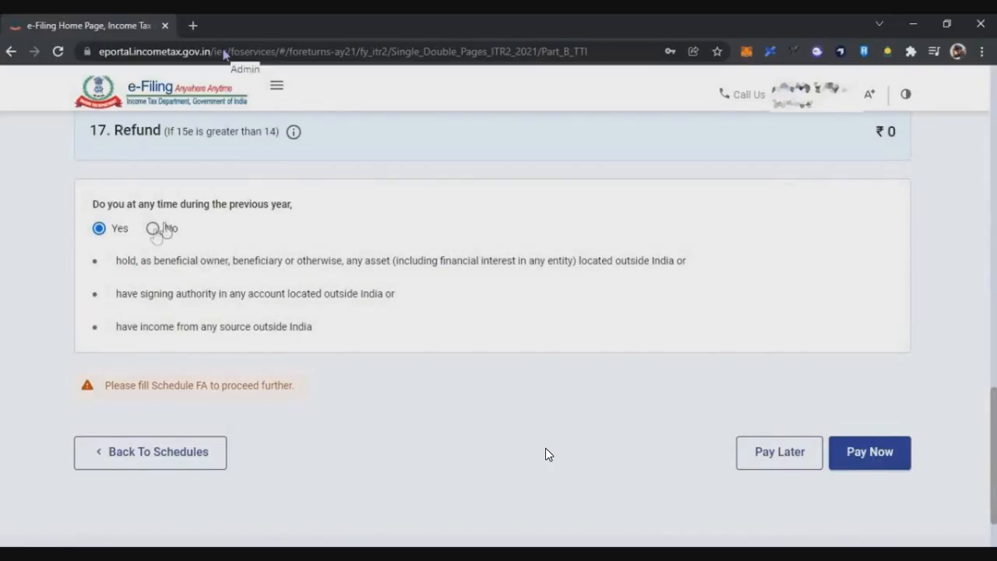
pyautogui.click(153, 228)
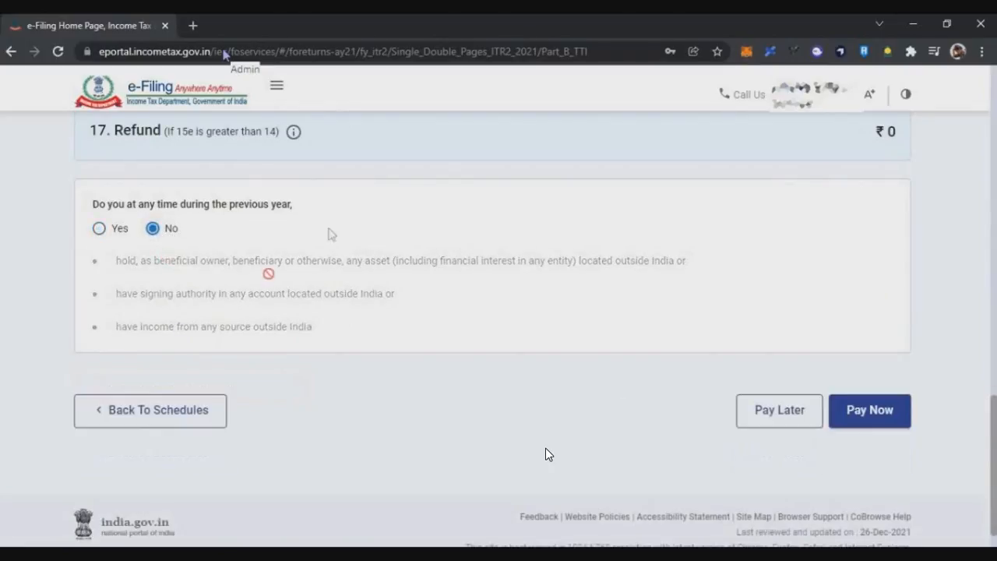
pyautogui.scroll(5, 835, 291)
pyautogui.scroll(-5, 835, 291)
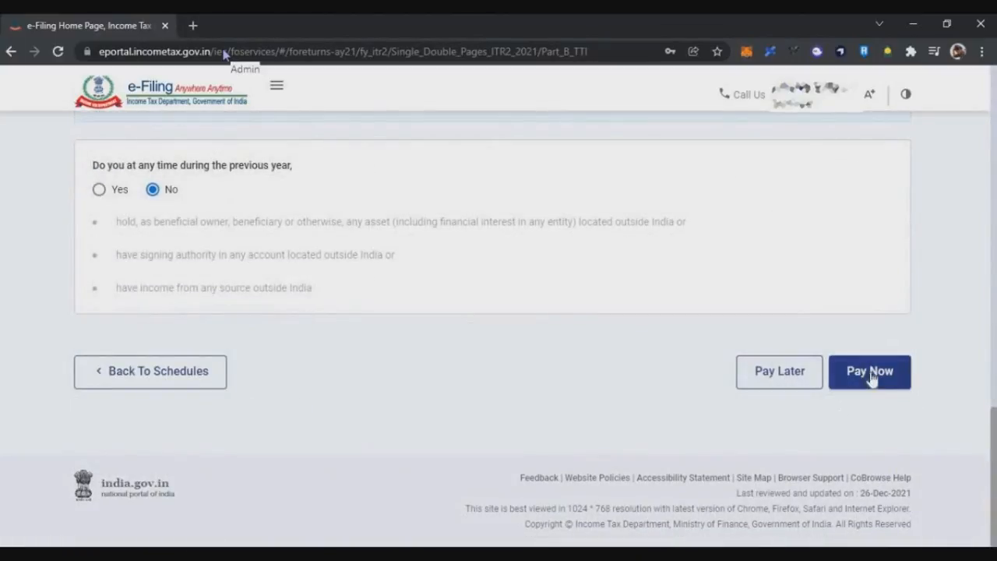
# Step: Choose to pay the tax now, read the Schedule IT payment notice and continue to the e-Pay Tax service
pyautogui.click(868, 378)
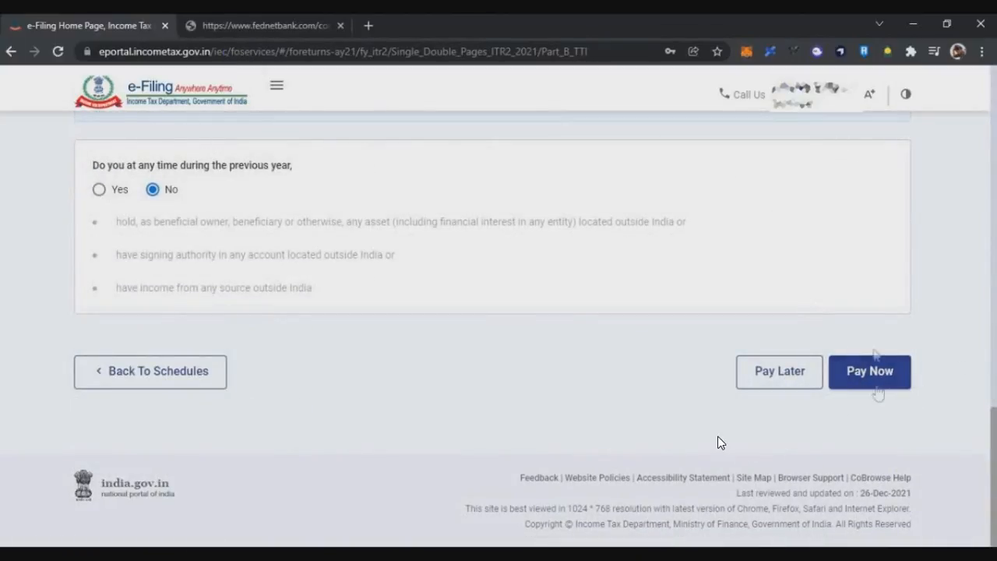
pyautogui.click(893, 377)
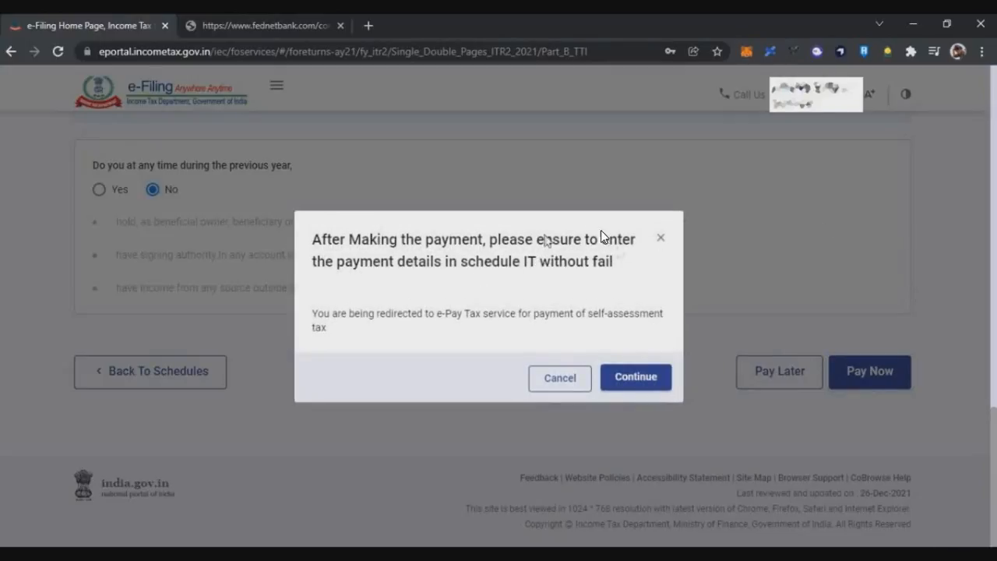
pyautogui.moveTo(359, 269); pyautogui.dragTo(561, 272)
pyautogui.click(389, 285)
pyautogui.click(636, 379)
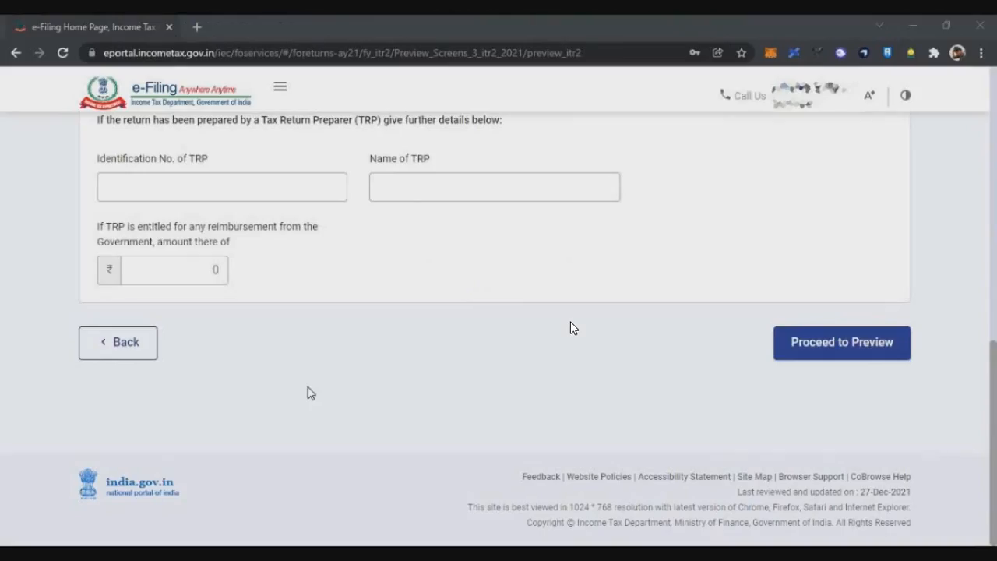
# Step: Proceed to the return preview without TRP details and, once the return is validated, continue to its verification
pyautogui.click(855, 341)
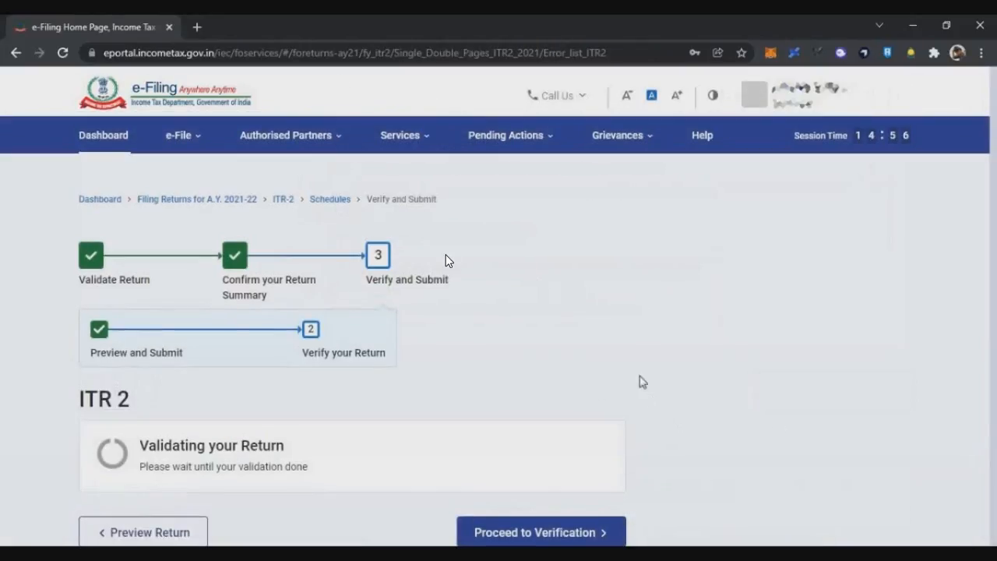
pyautogui.scroll(-2, 194, 354)
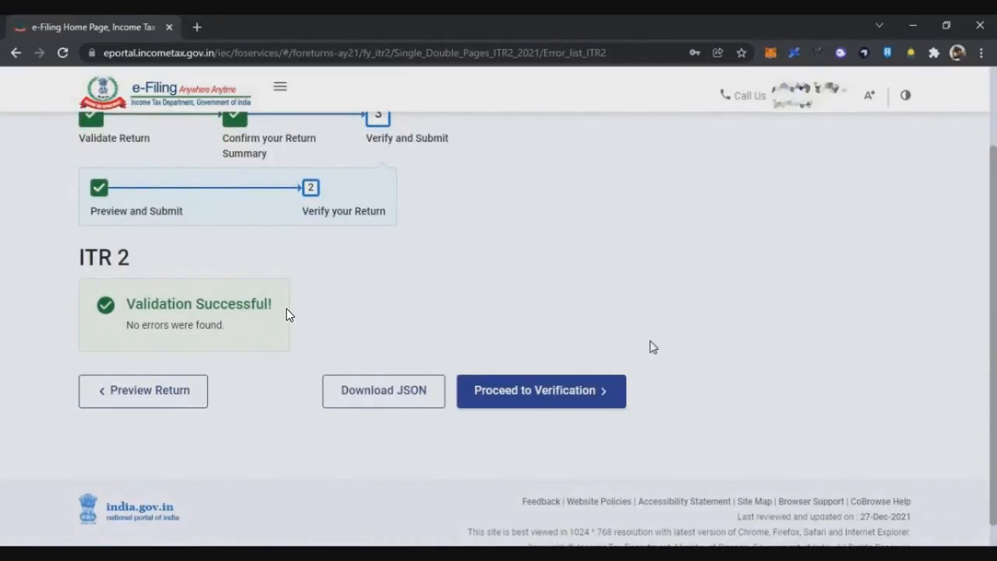
pyautogui.click(563, 389)
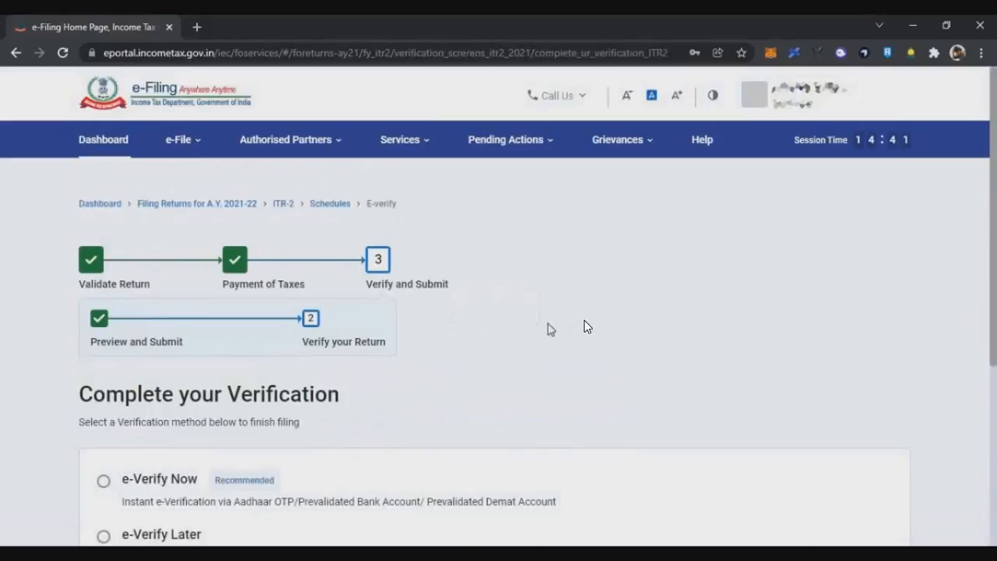
# Step: Choose to e-verify the return now using an OTP on the mobile number registered with Aadhaar, and continue
pyautogui.scroll(-3, 577, 321)
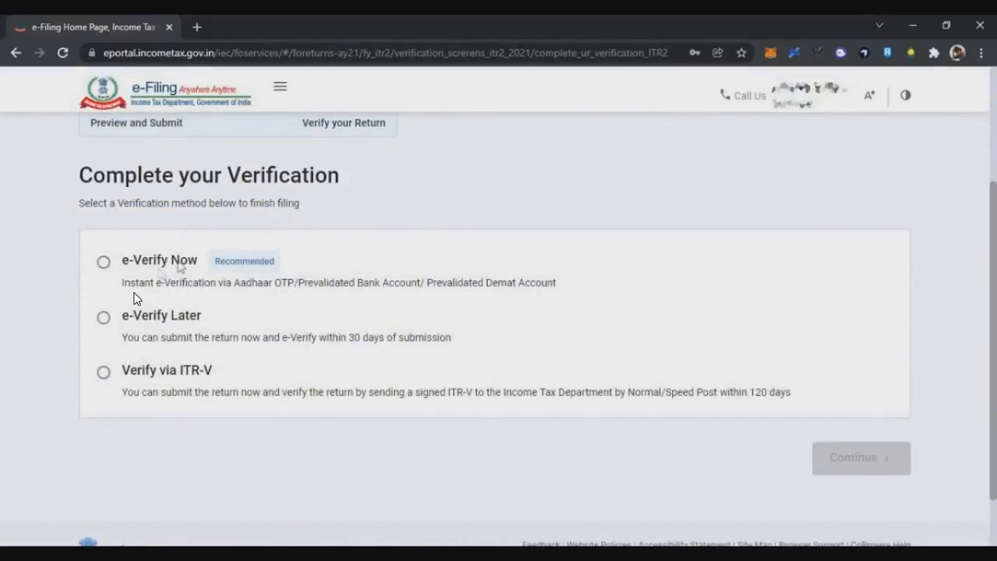
pyautogui.click(104, 262)
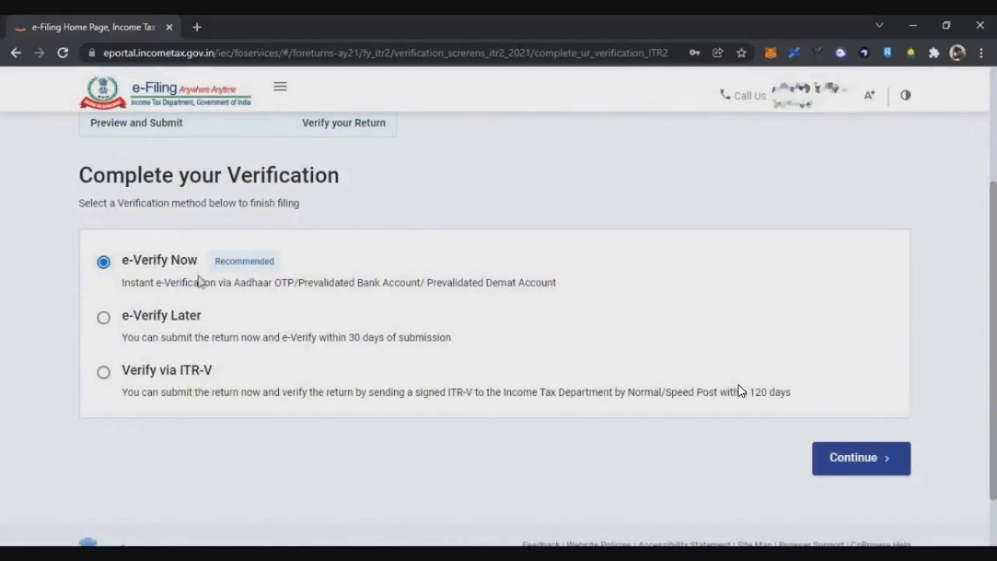
pyautogui.click(854, 468)
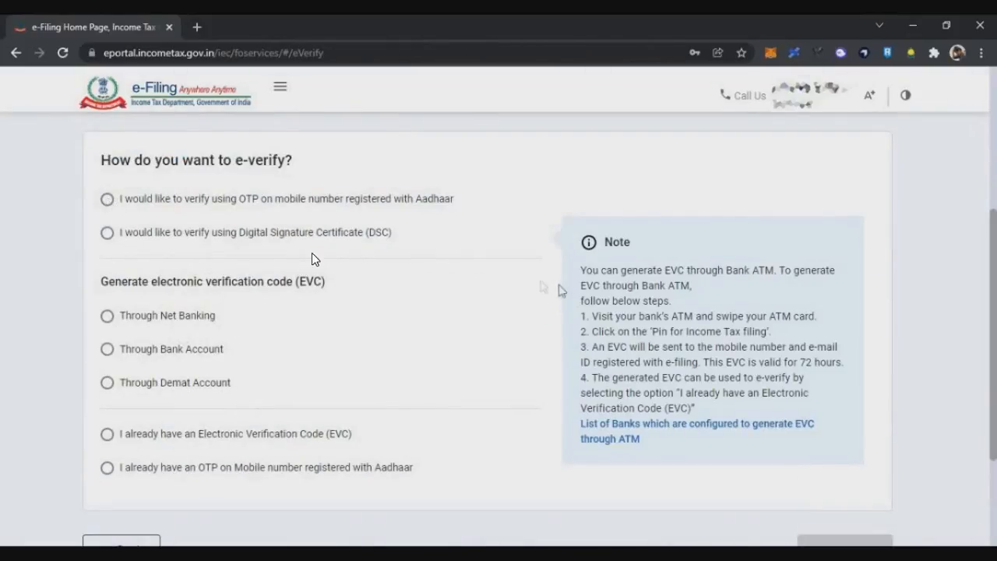
pyautogui.click(249, 202)
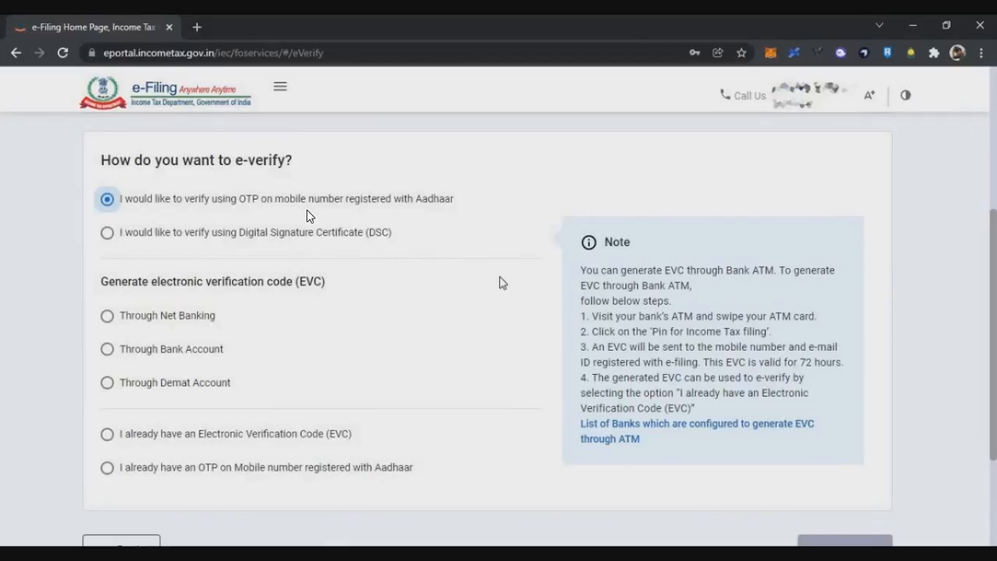
pyautogui.scroll(-1, 414, 218)
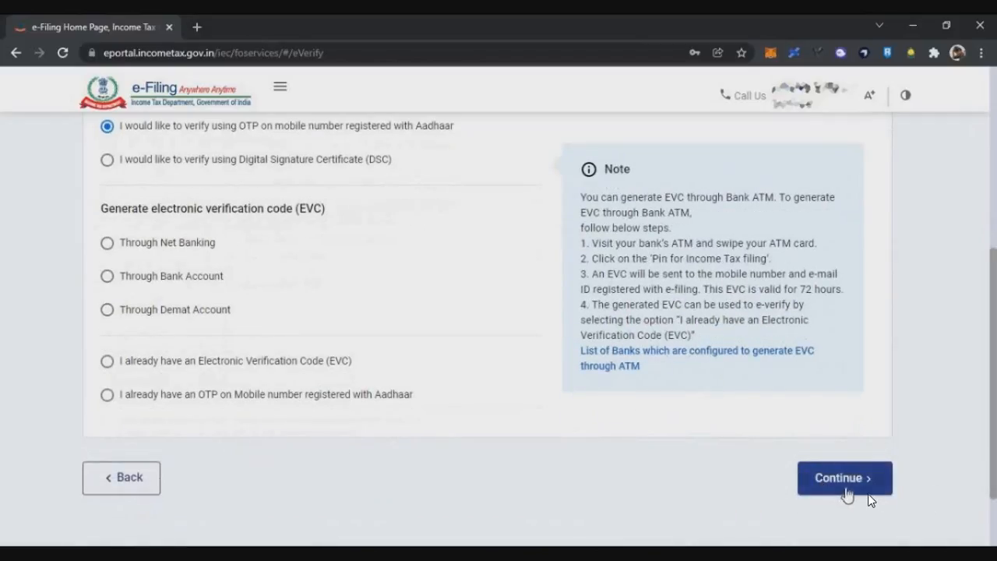
pyautogui.click(867, 489)
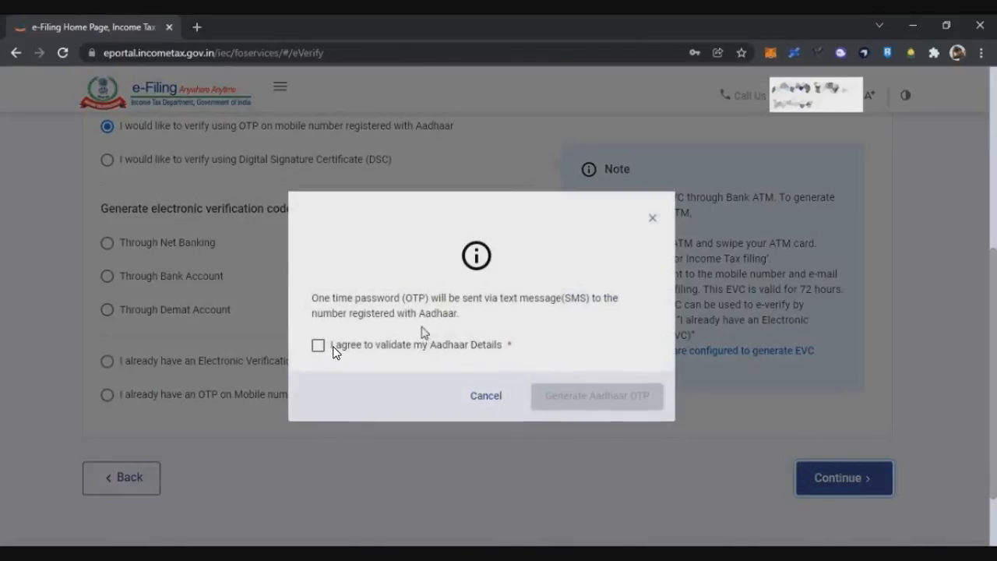
# Step: Agree to validate the Aadhaar details, generate the Aadhaar OTP, and enter and validate the one-time password
pyautogui.click(319, 348)
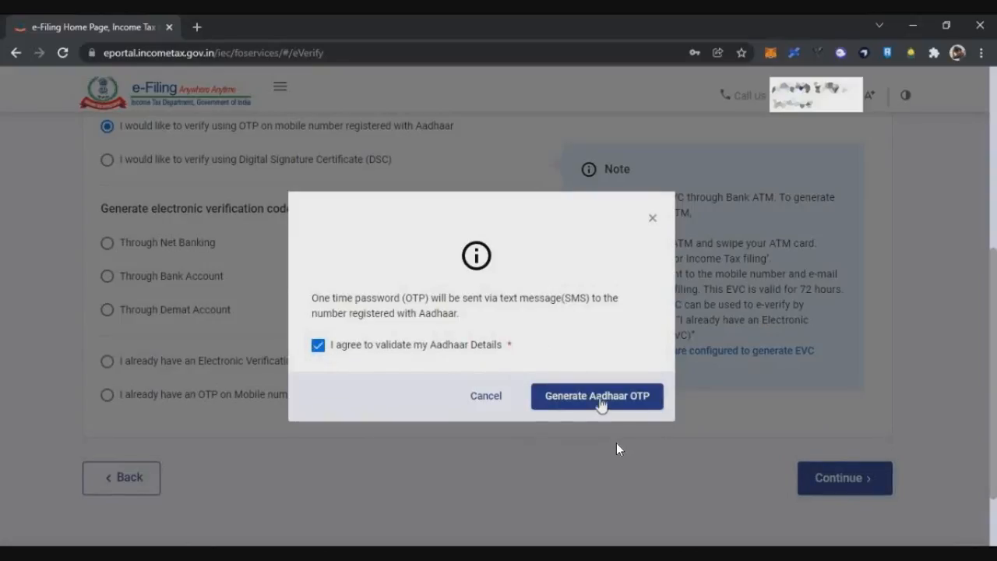
pyautogui.click(598, 399)
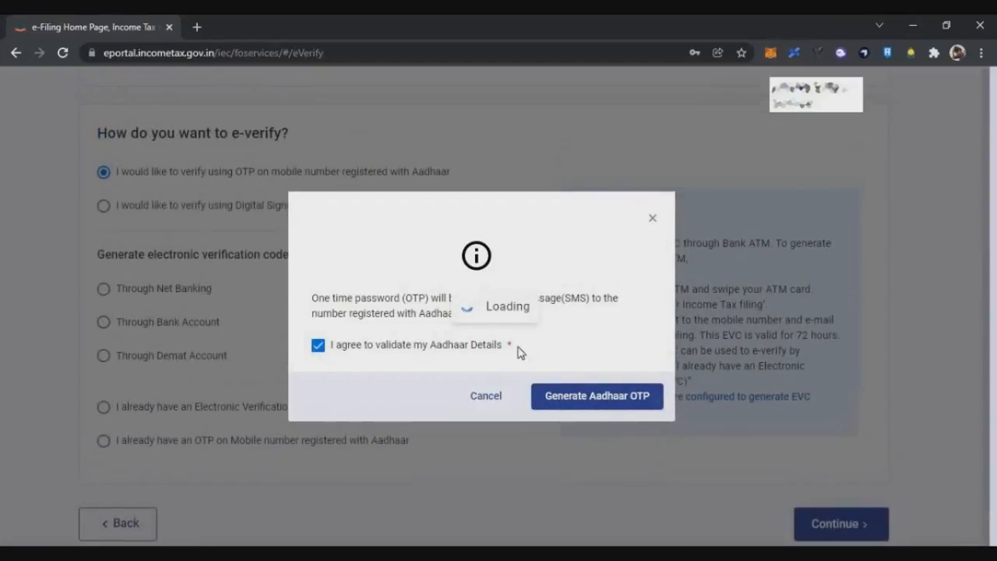
pyautogui.hotkey('ctrl', 'v')
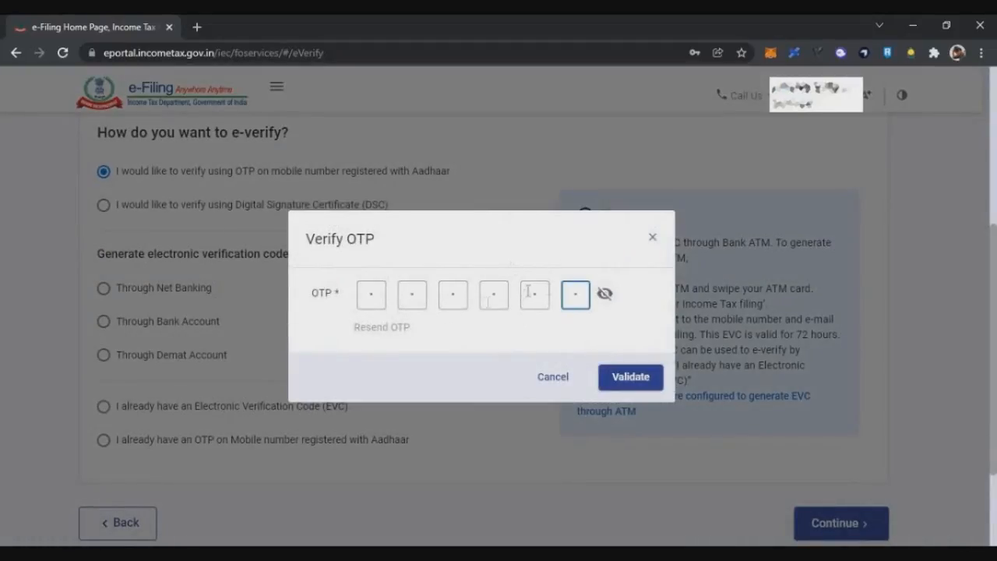
pyautogui.click(631, 376)
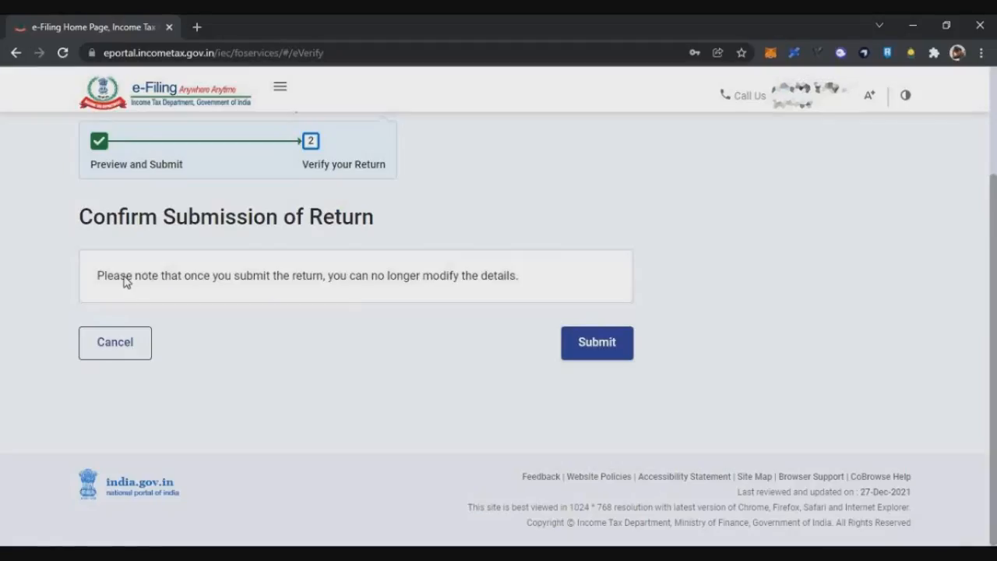
# Step: Read the submission confirmation notice and submit the verified return
pyautogui.moveTo(81, 218); pyautogui.dragTo(403, 228)
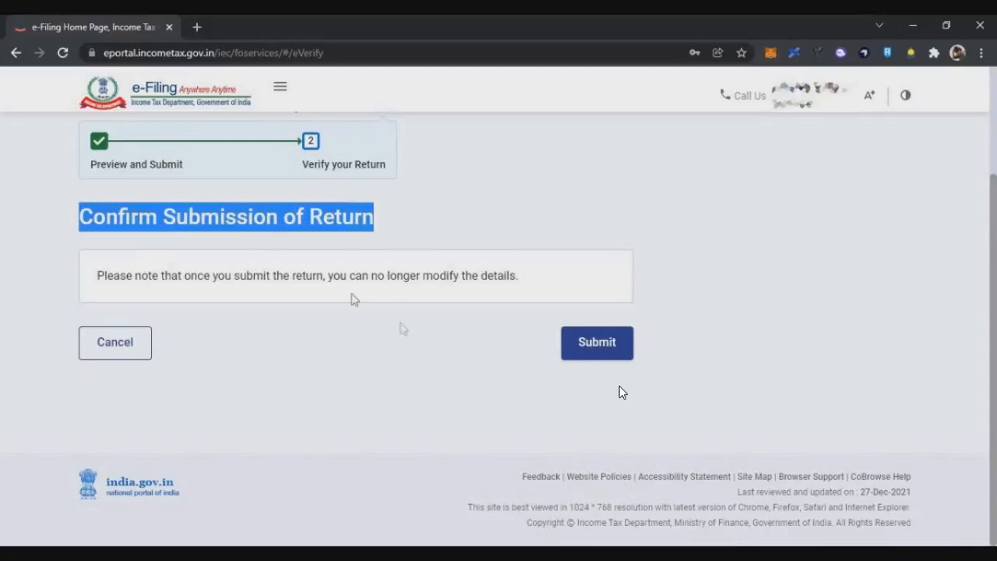
pyautogui.click(656, 355)
pyautogui.click(587, 353)
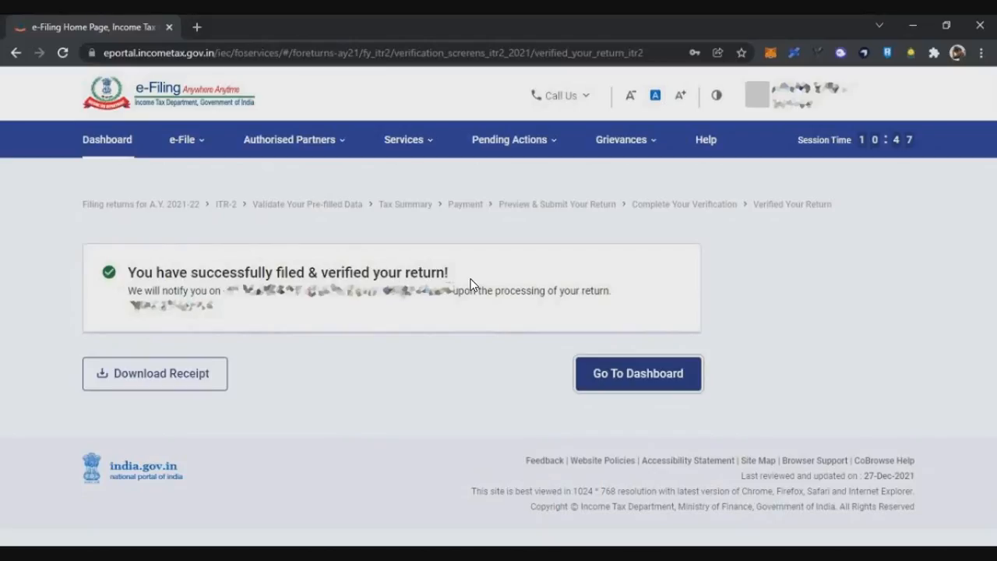
# Step: Return to the dashboard and examine the processing stages of the Assessment Year 2021-22 filing
pyautogui.click(632, 364)
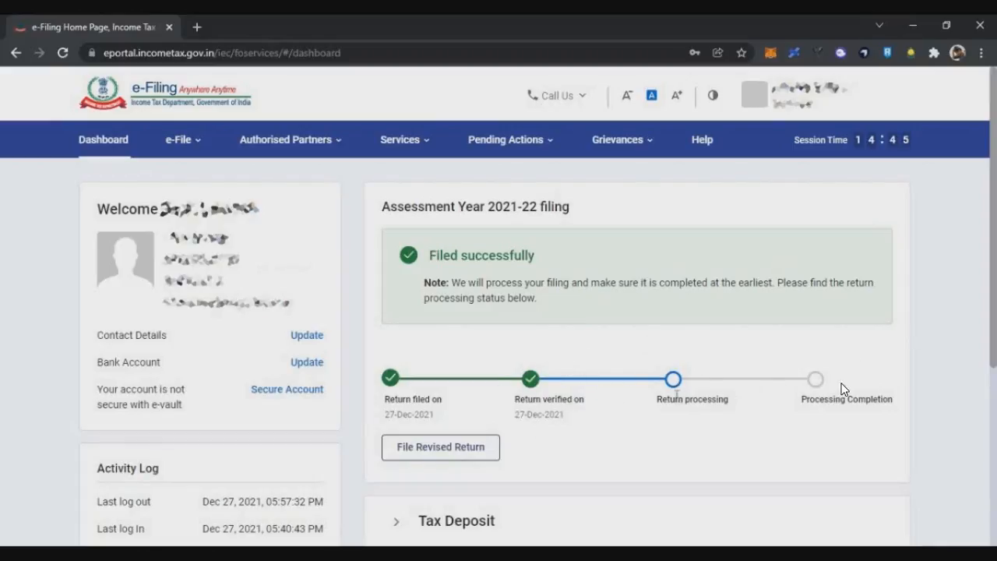
pyautogui.moveTo(675, 400); pyautogui.dragTo(719, 400)
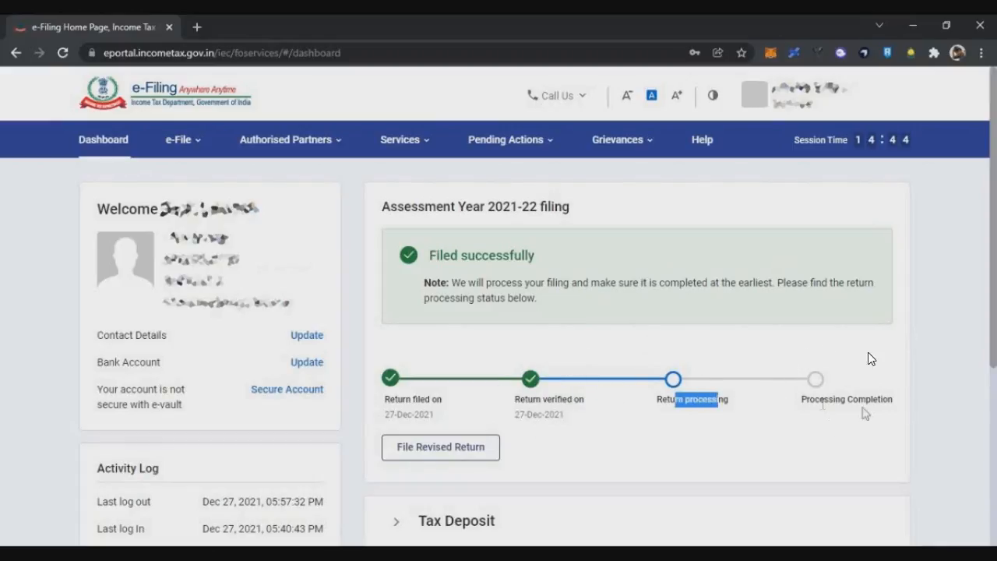
pyautogui.click(840, 401)
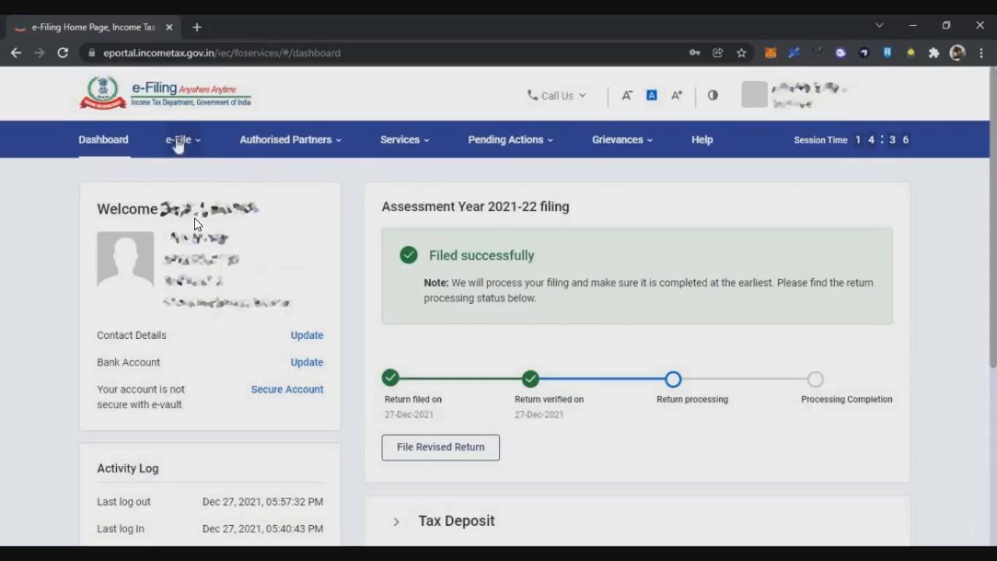
# Step: Open the list of filed income tax returns and bring up the A.Y. 2021-22 entry with its download options
pyautogui.click(178, 145)
pyautogui.moveTo(225, 182)
pyautogui.click(474, 212)
pyautogui.scroll(-3, 533, 210)
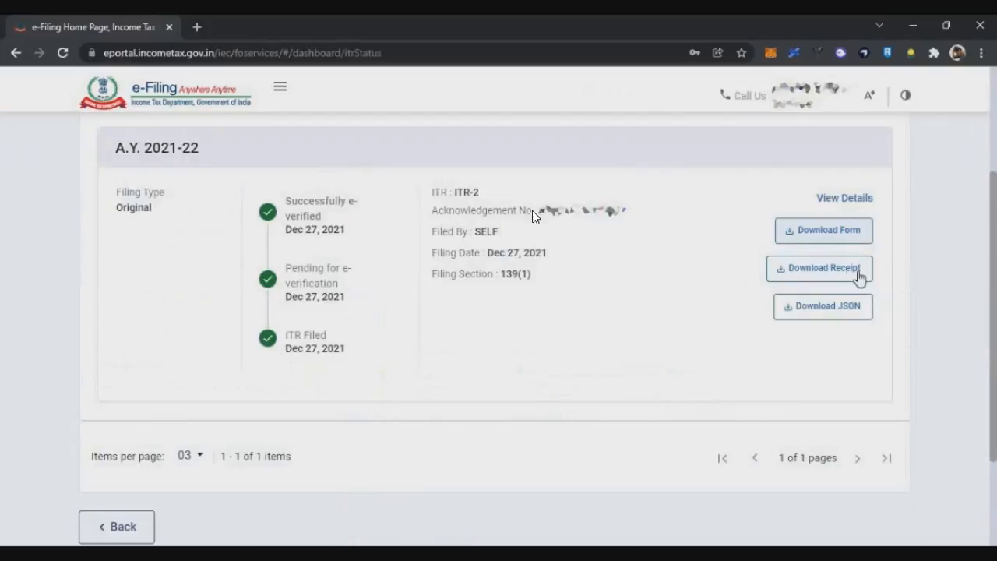